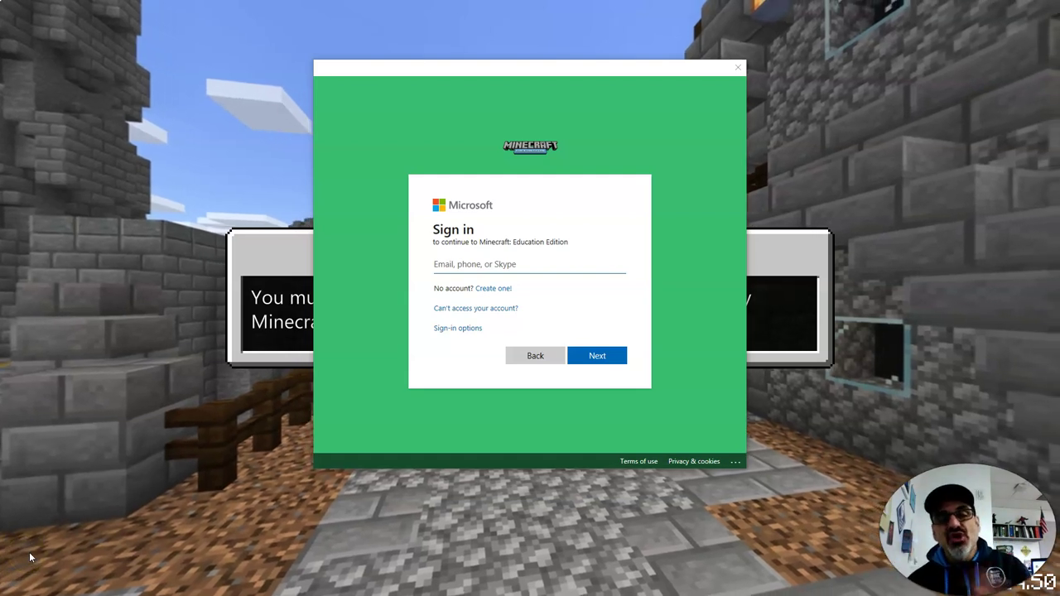
Step: Enter the school account e-mail on the Microsoft sign-in page, correct it, and submit
click(458, 265)
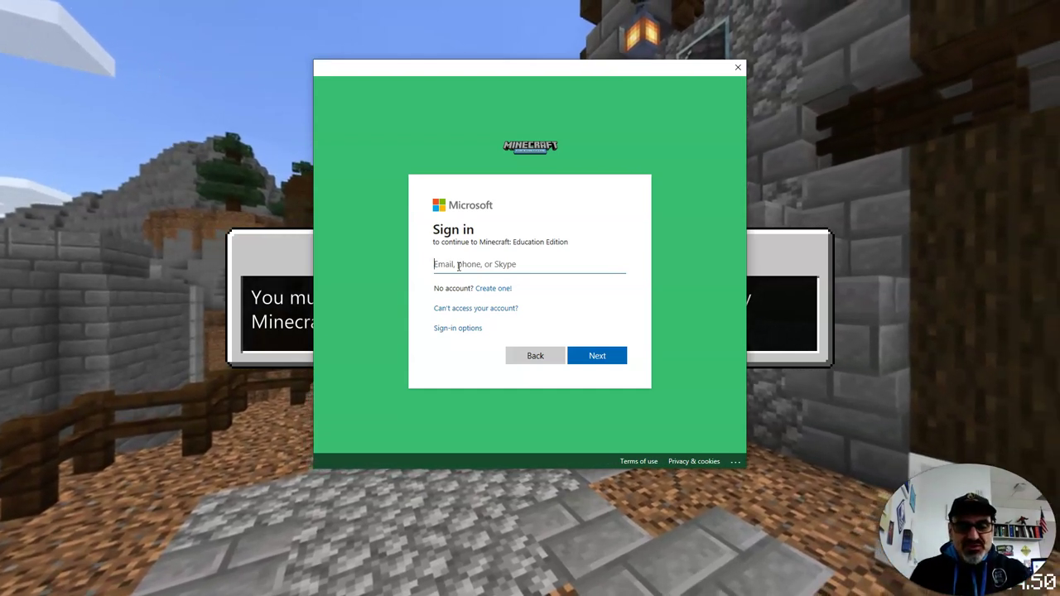
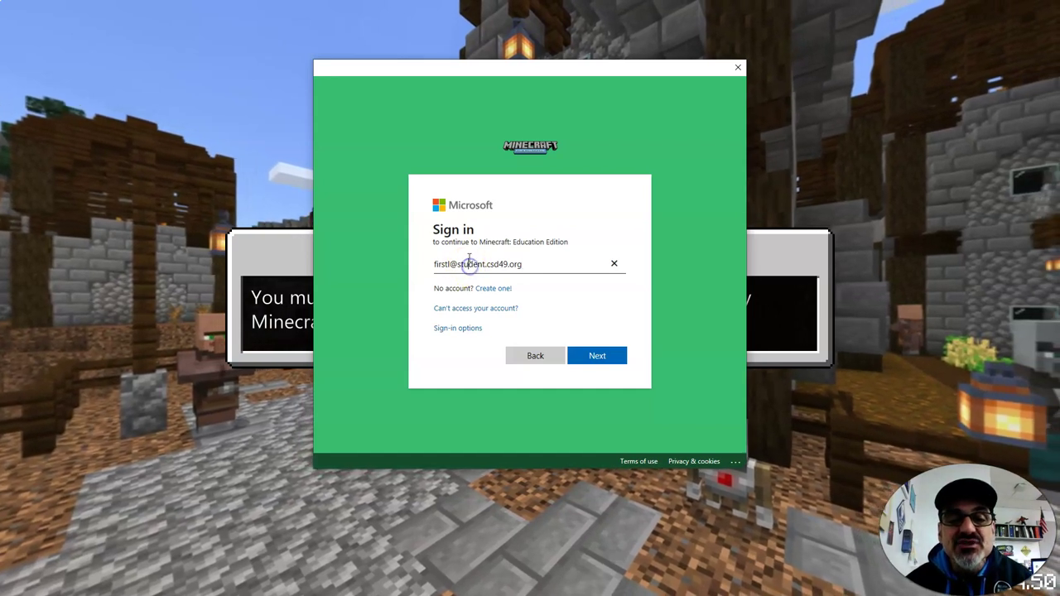
click(473, 267)
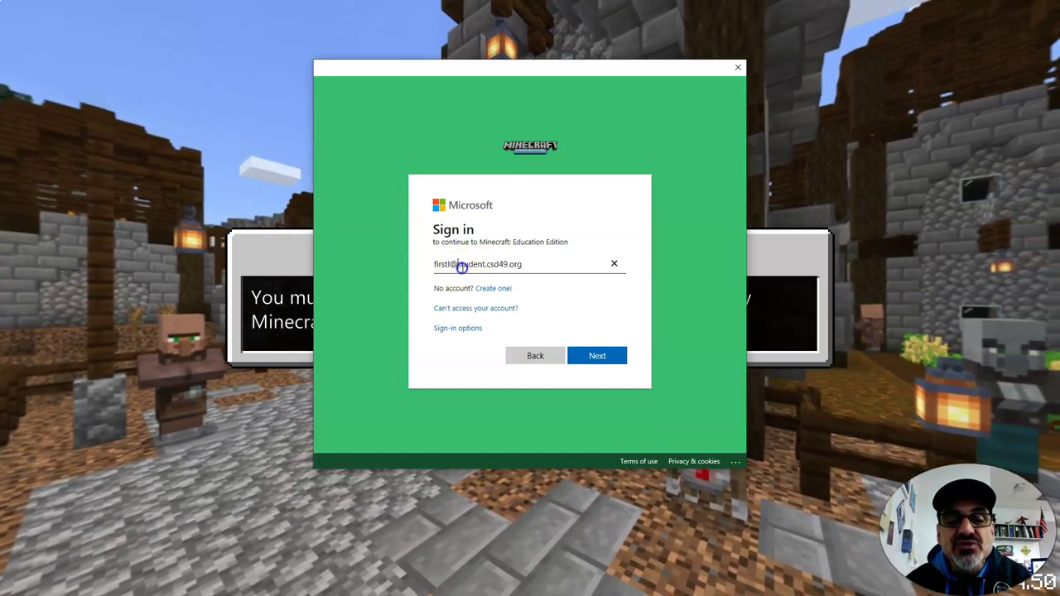
click(480, 265)
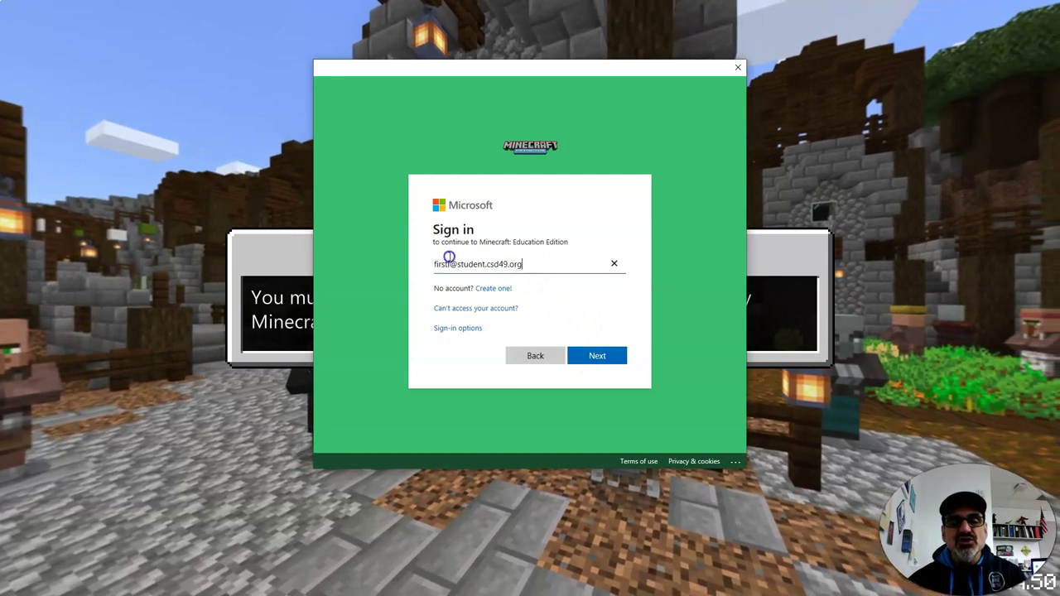
click(422, 263)
key(BackSpace)
key(BackSpace)
key(BackSpace)
key(BackSpace)
key(BackSpace)
key(BackSpace)
key(BackSpace)
key(BackSpace)
key(BackSpace)
key(BackSpace)
key(BackSpace)
key(BackSpace)
key(BackSpace)
key(BackSpace)
key(BackSpace)
key(BackSpace)
key(BackSpace)
key(BackSpace)
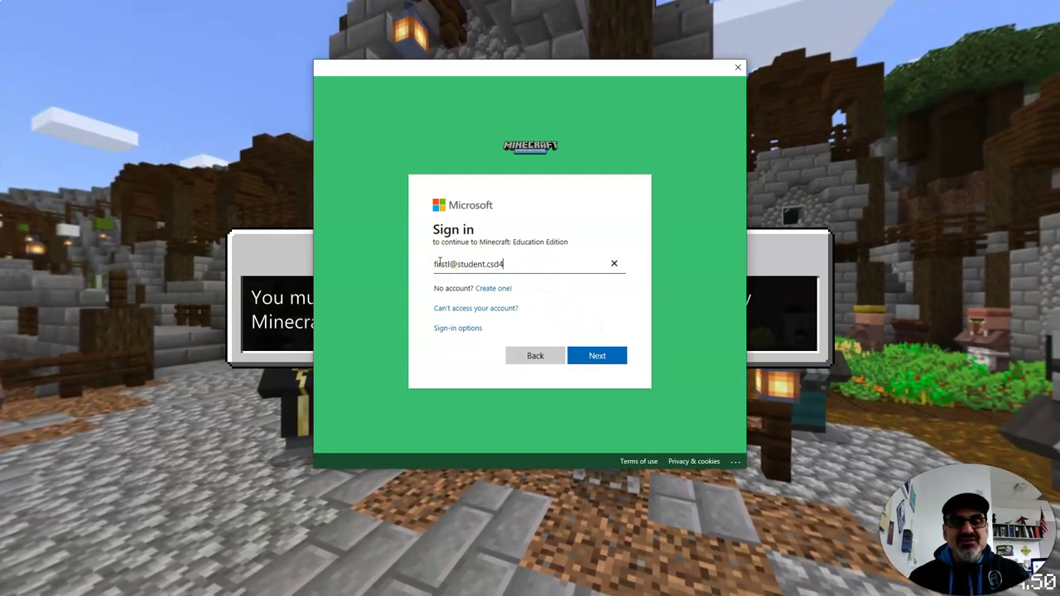
key(BackSpace)
key(BackSpace)
key(BackSpace)
key(BackSpace)
key(BackSpace)
key(BackSpace)
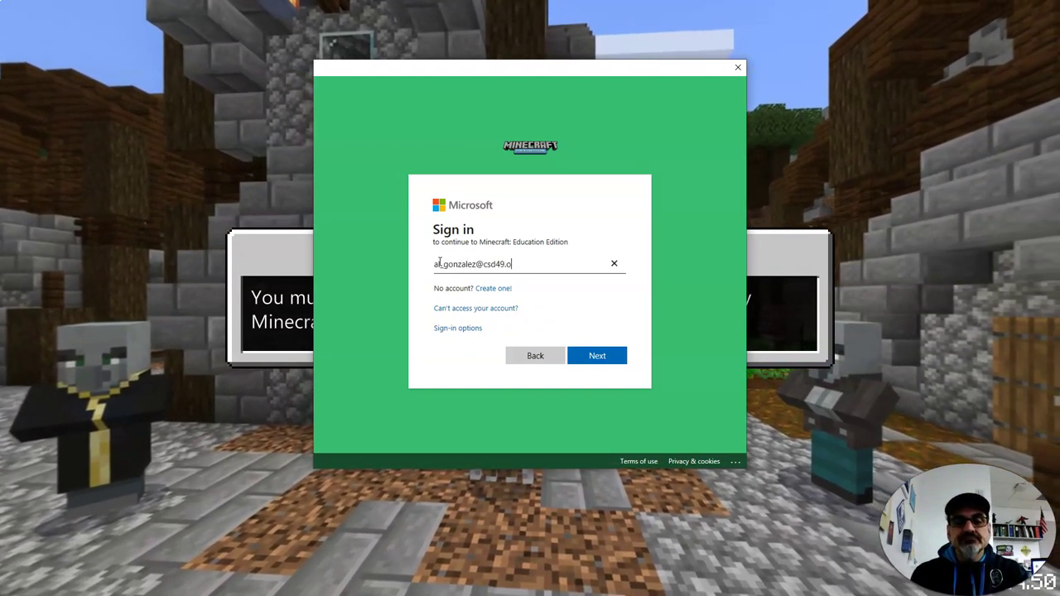
key(Return)
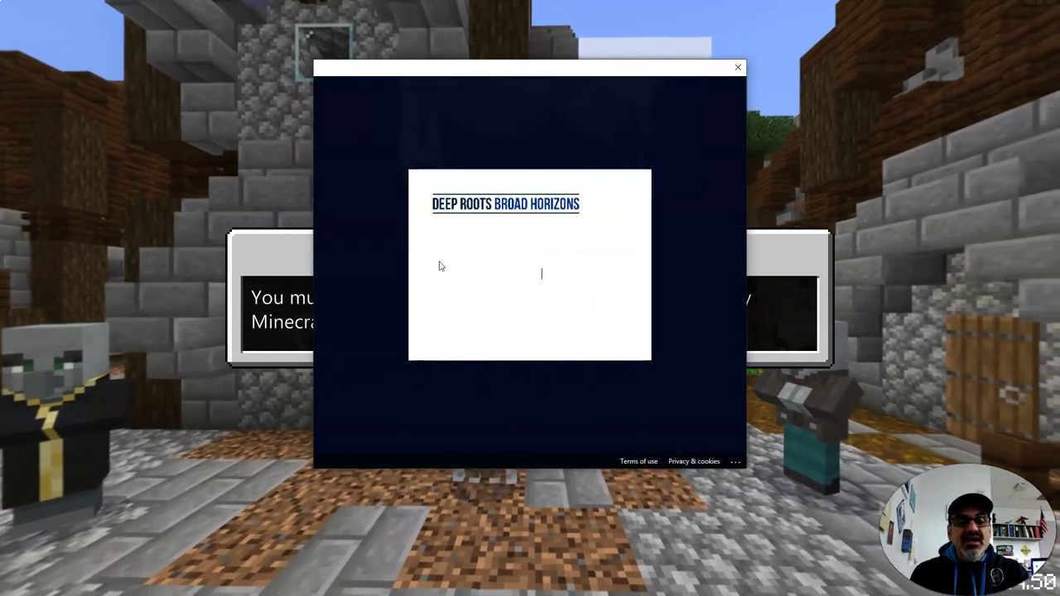
Step: Enter the school account password to complete sign-in
text(********)
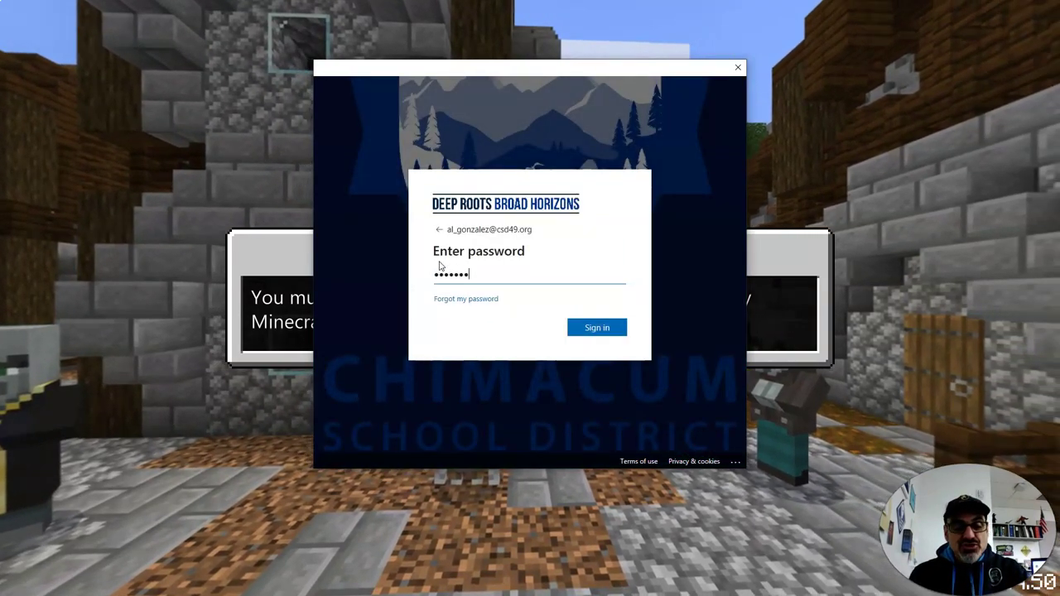
text(********)
key(Return)
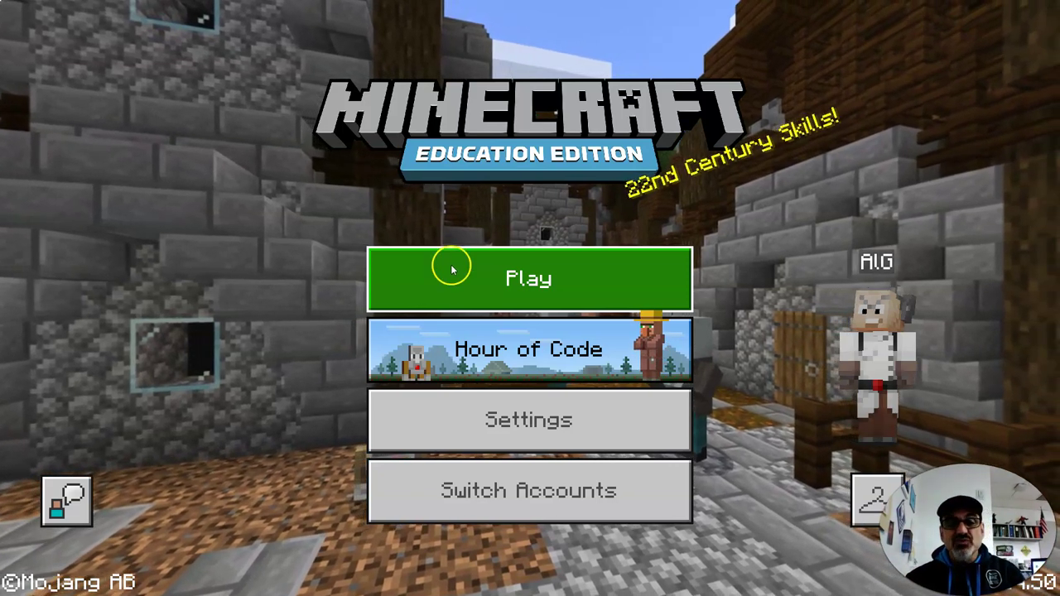
Step: Go to the Play screen from the main menu and choose Join World
click(509, 267)
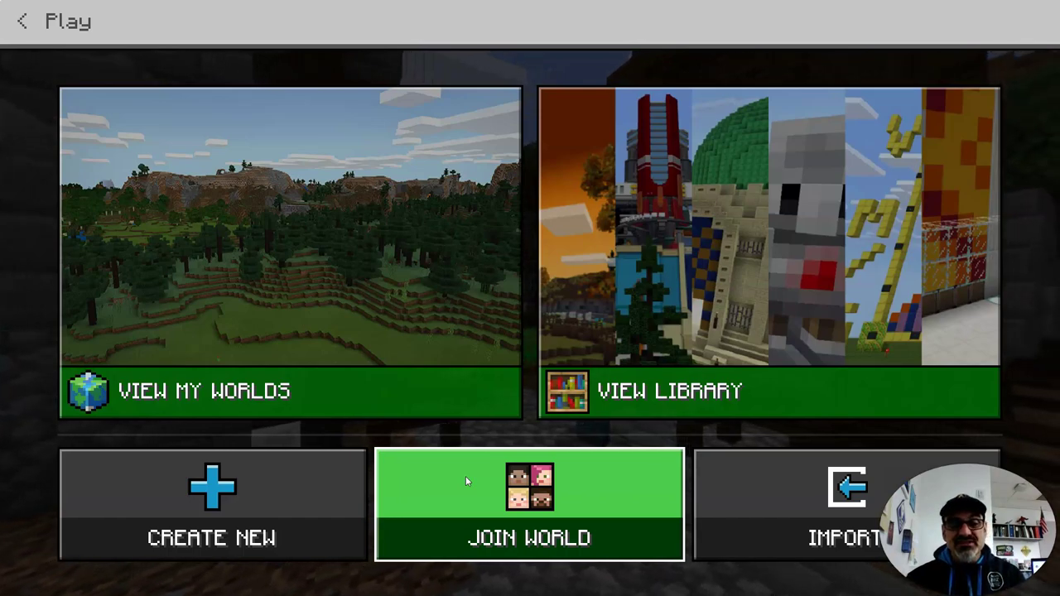
click(466, 476)
Step: Enter the join code balloon, pickaxe, bucket, Steve, then close the join-code dialog
click(384, 247)
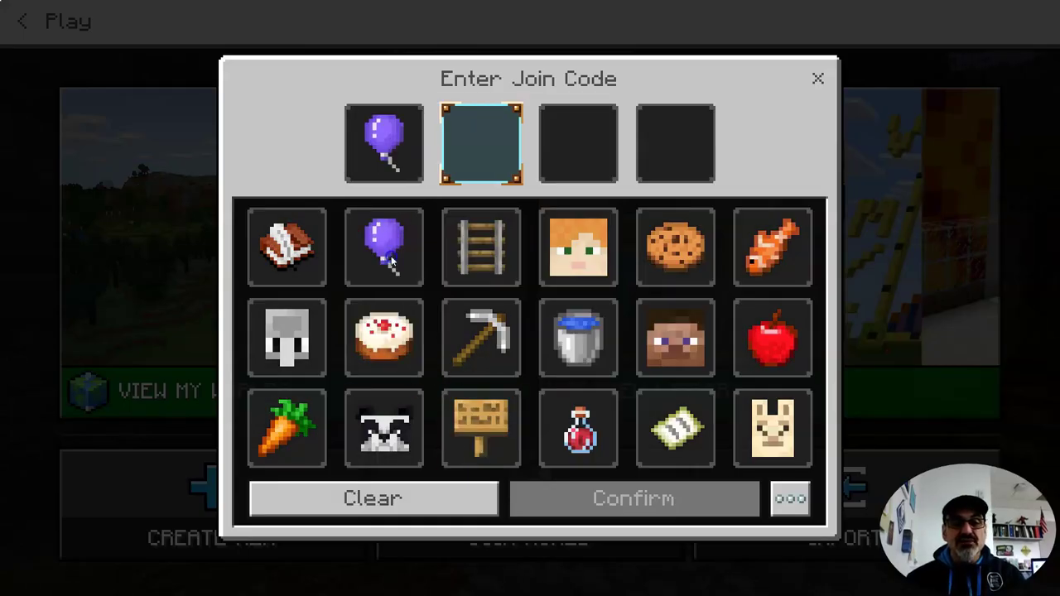
click(477, 332)
click(578, 338)
click(691, 340)
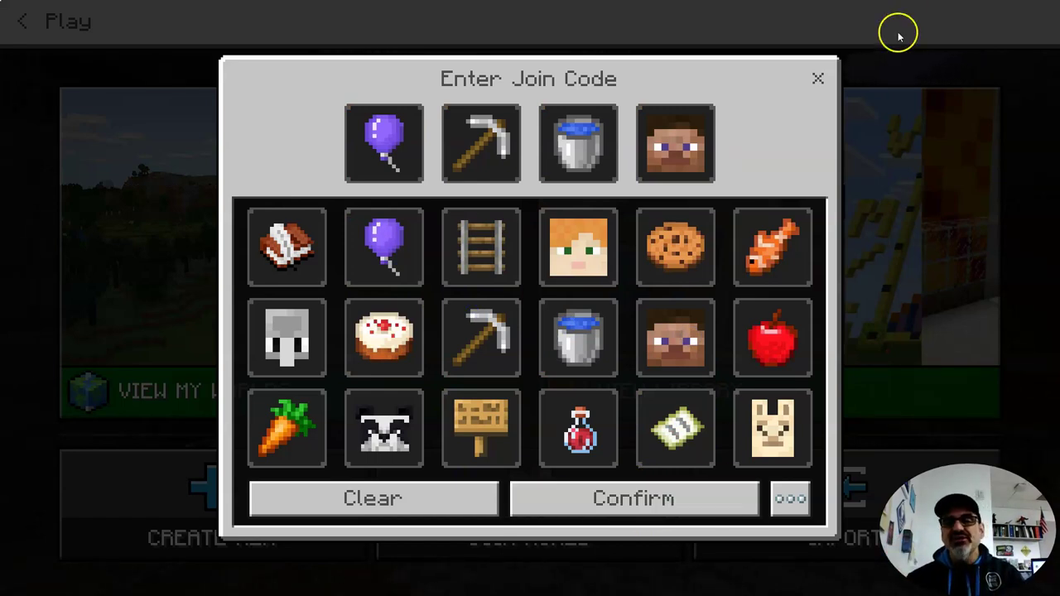
click(818, 81)
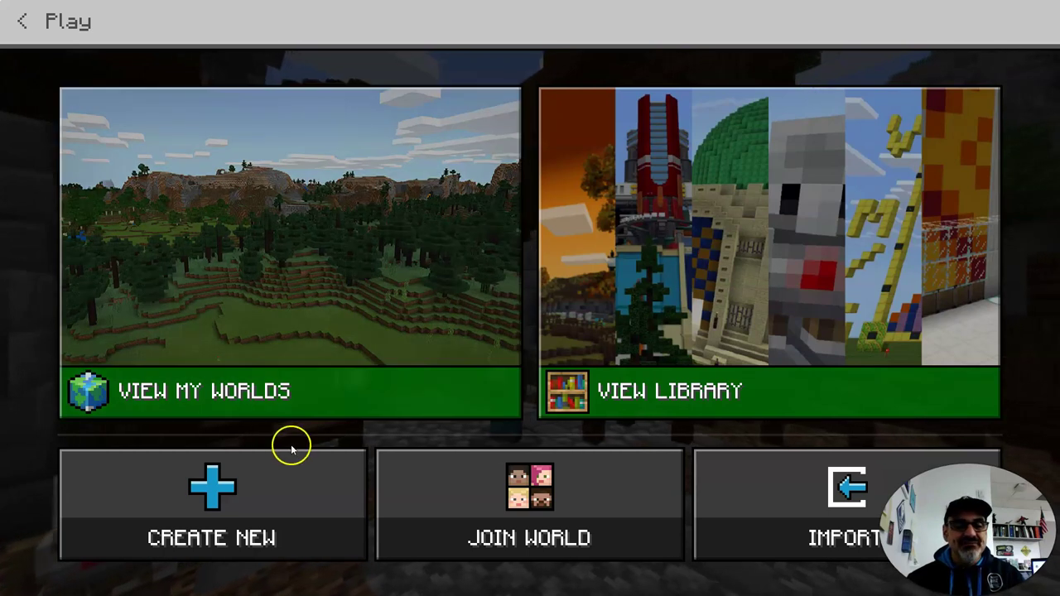
Step: Create a new blank world with Default Game Mode set to Creative
click(214, 490)
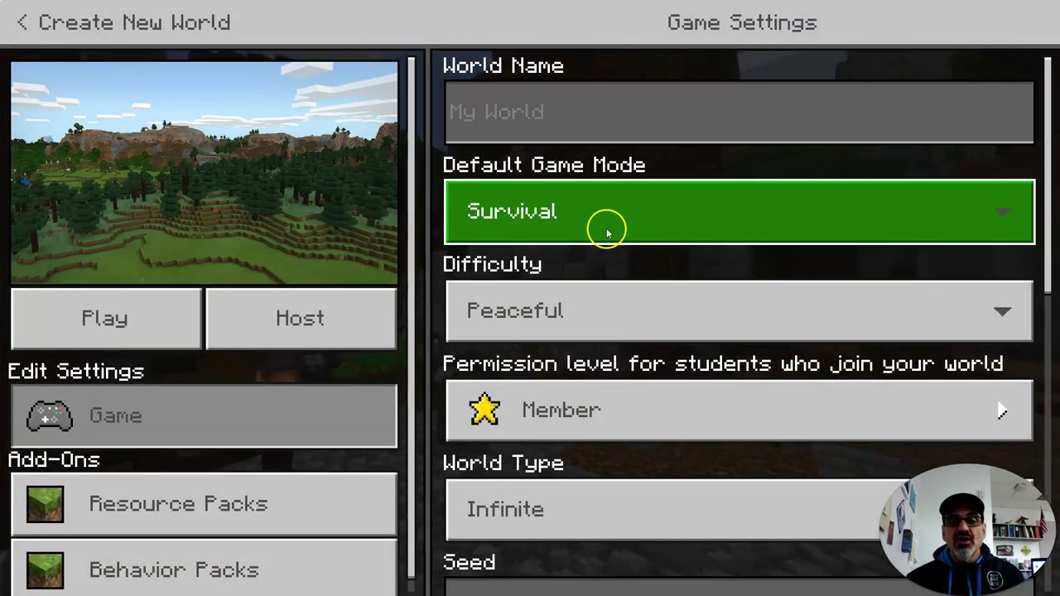
click(605, 230)
click(571, 239)
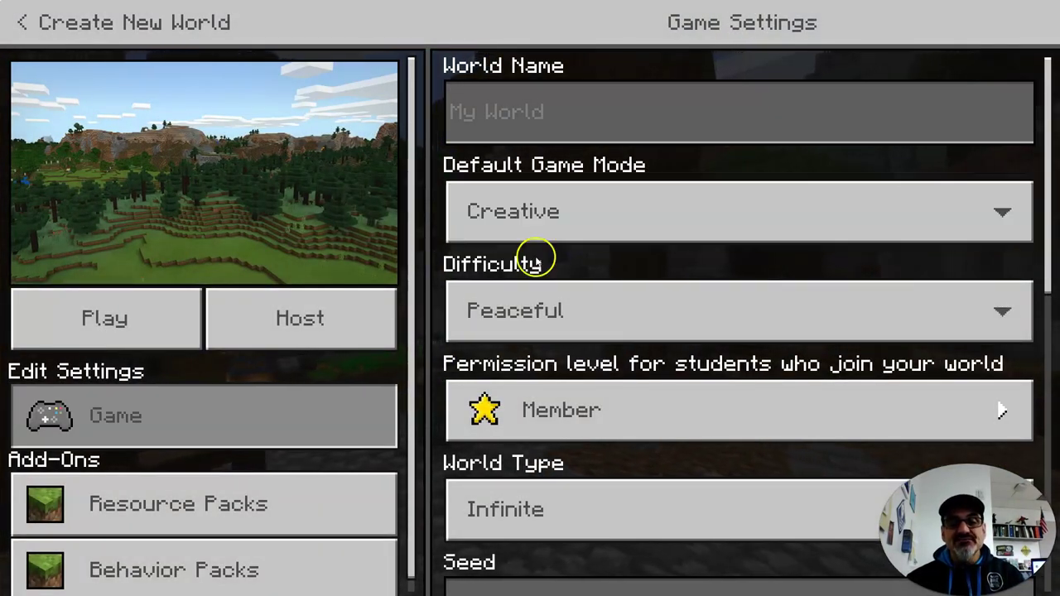
scroll(542, 364, down, 1)
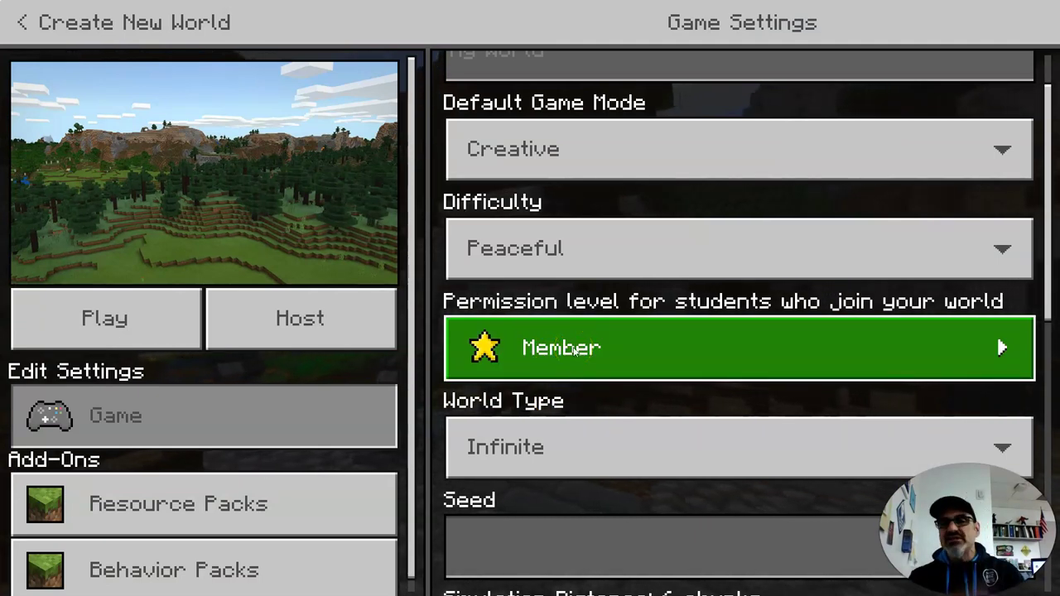
scroll(574, 350, down, 1)
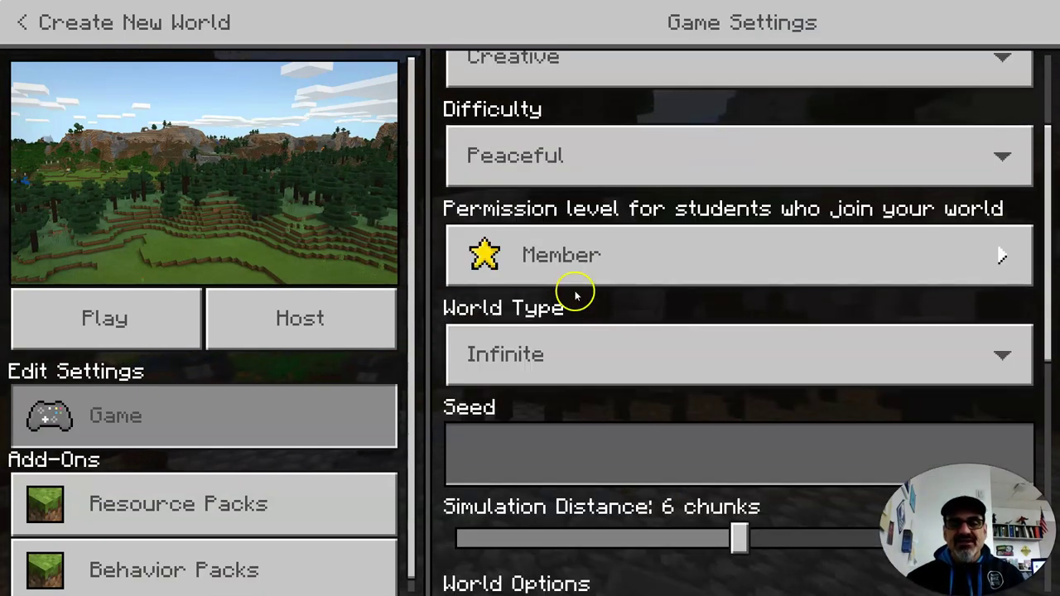
Step: Keep World Type Infinite and try the Show Coordinates and Immediate Respawn toggles
click(562, 348)
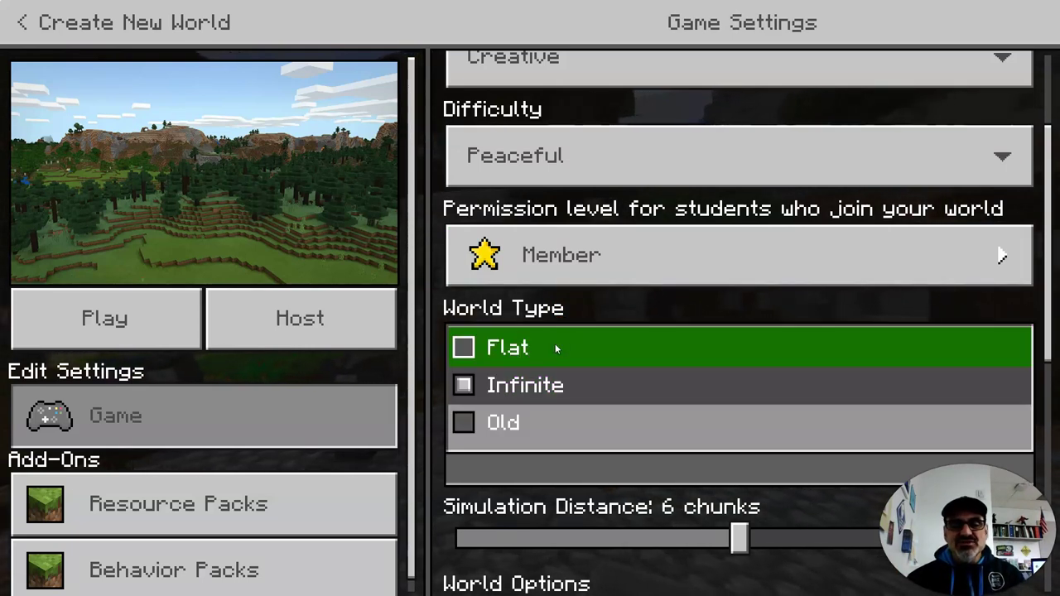
click(595, 309)
scroll(585, 416, down, 3)
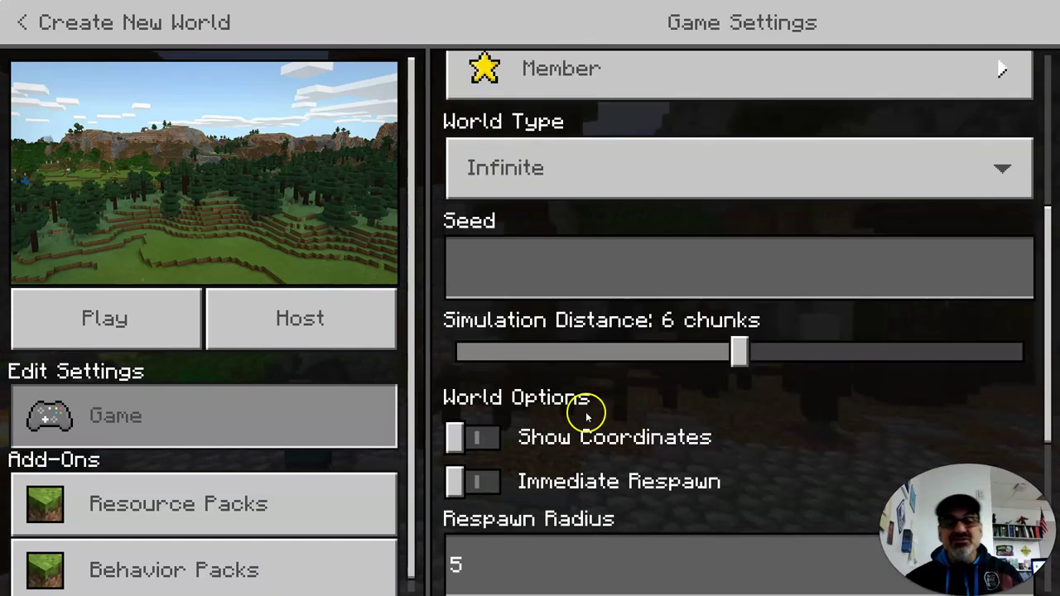
click(491, 320)
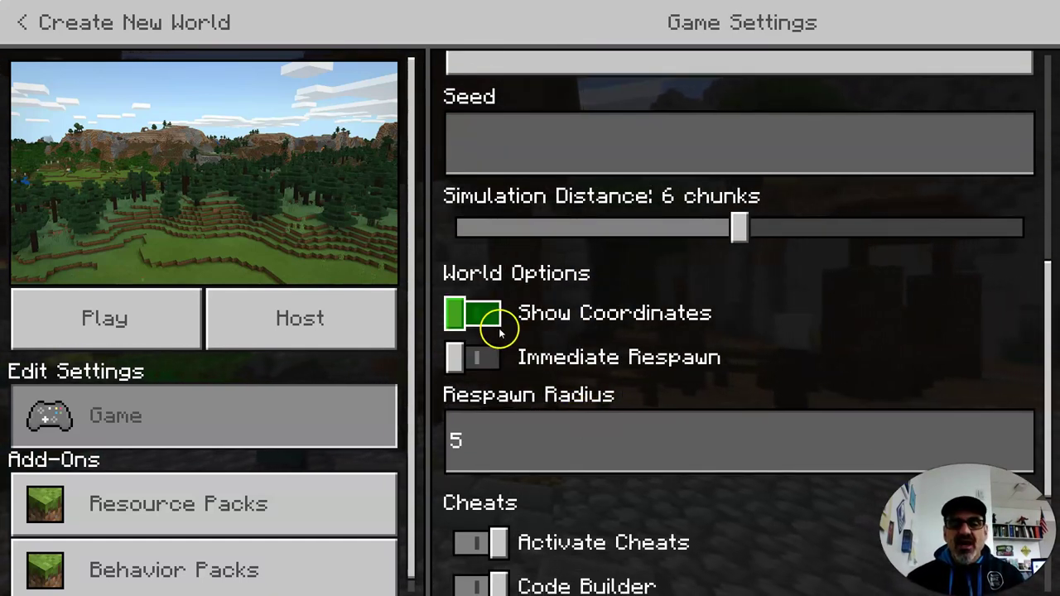
click(533, 360)
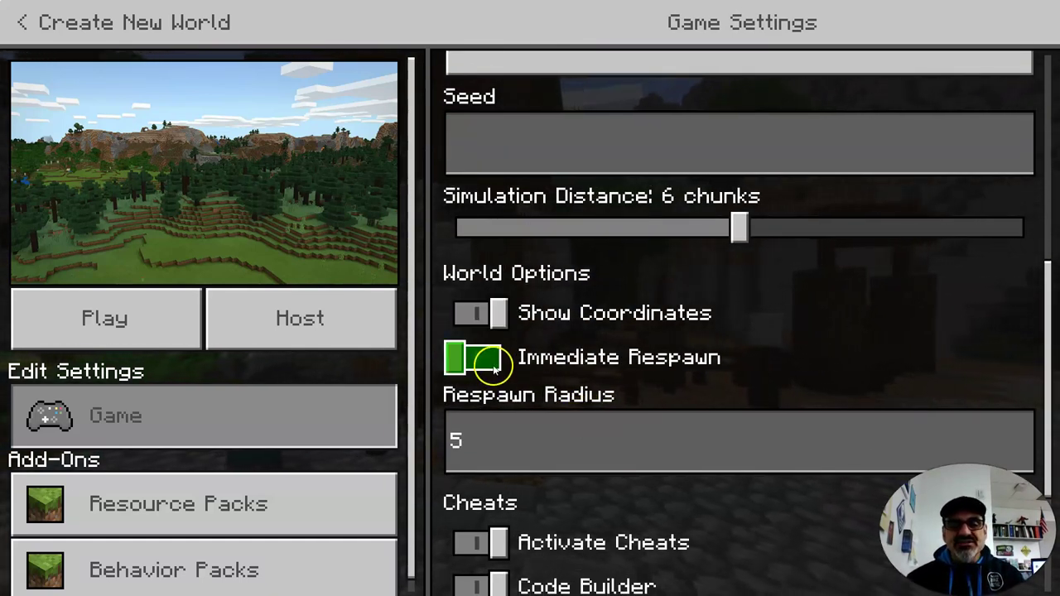
click(597, 356)
scroll(597, 354, down, 2)
Step: Try the Code Builder and Always Day toggles, leave them off, and launch the world
click(559, 438)
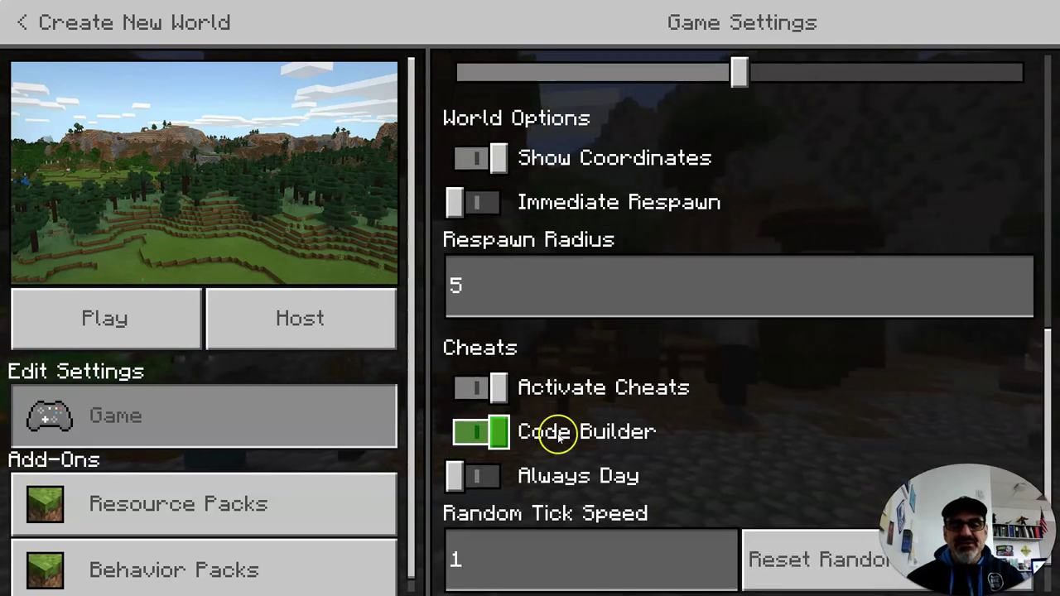
click(491, 475)
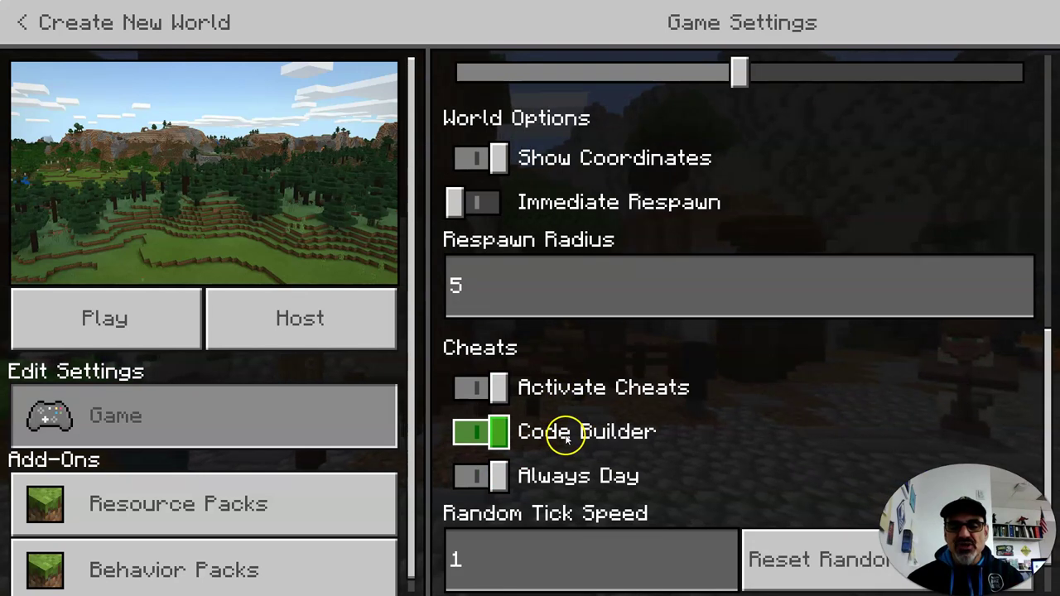
click(565, 437)
scroll(565, 450, down, 1)
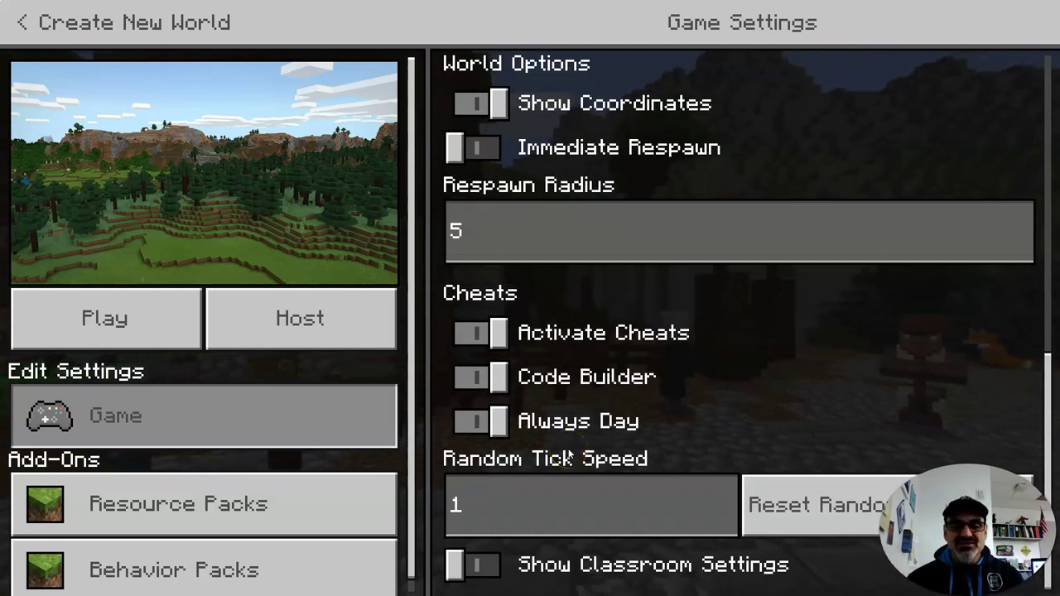
click(483, 420)
click(481, 421)
click(540, 395)
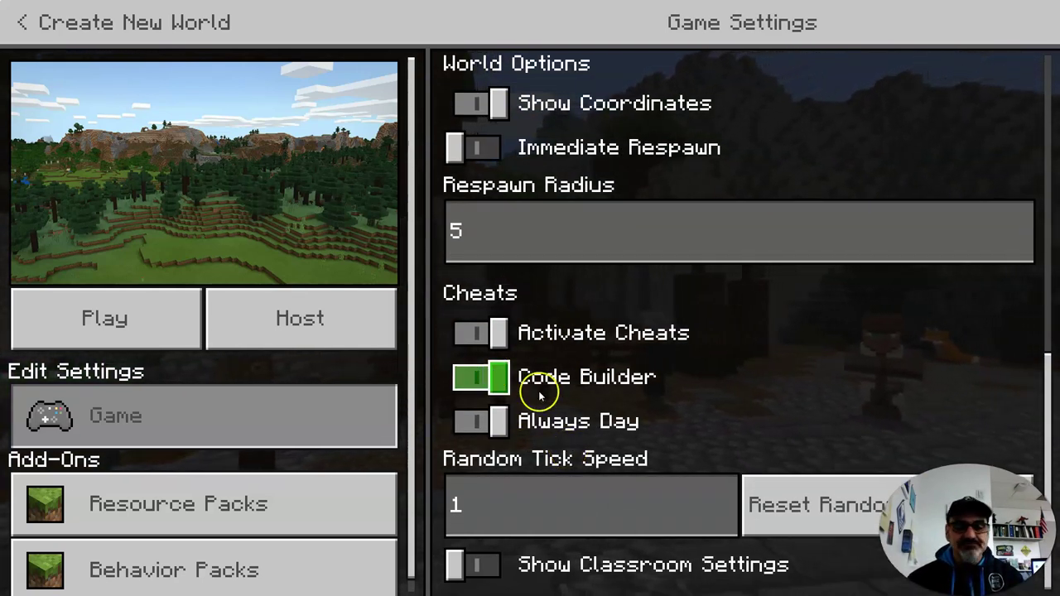
click(480, 391)
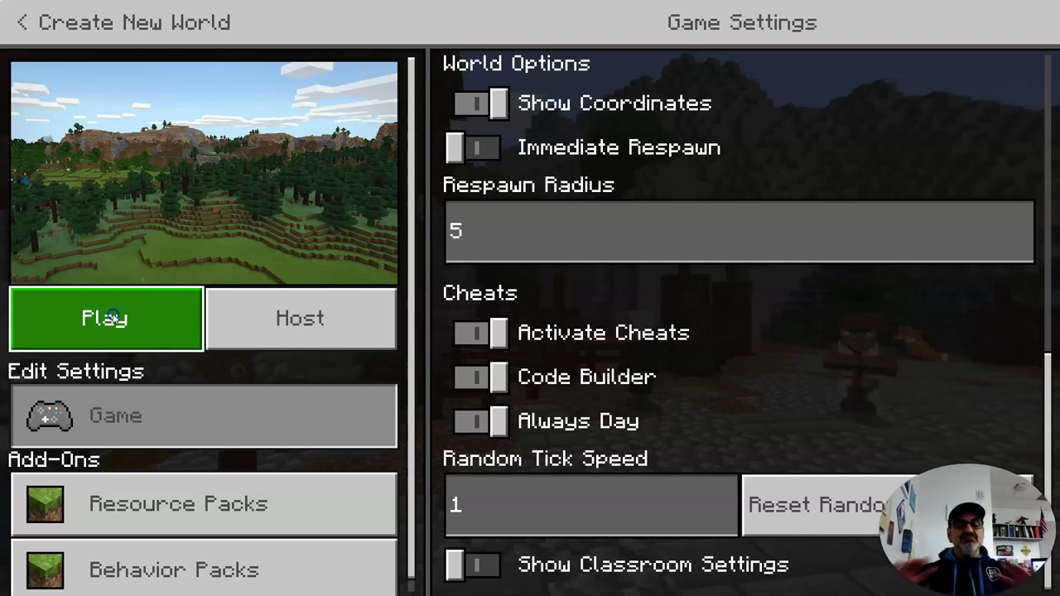
click(113, 318)
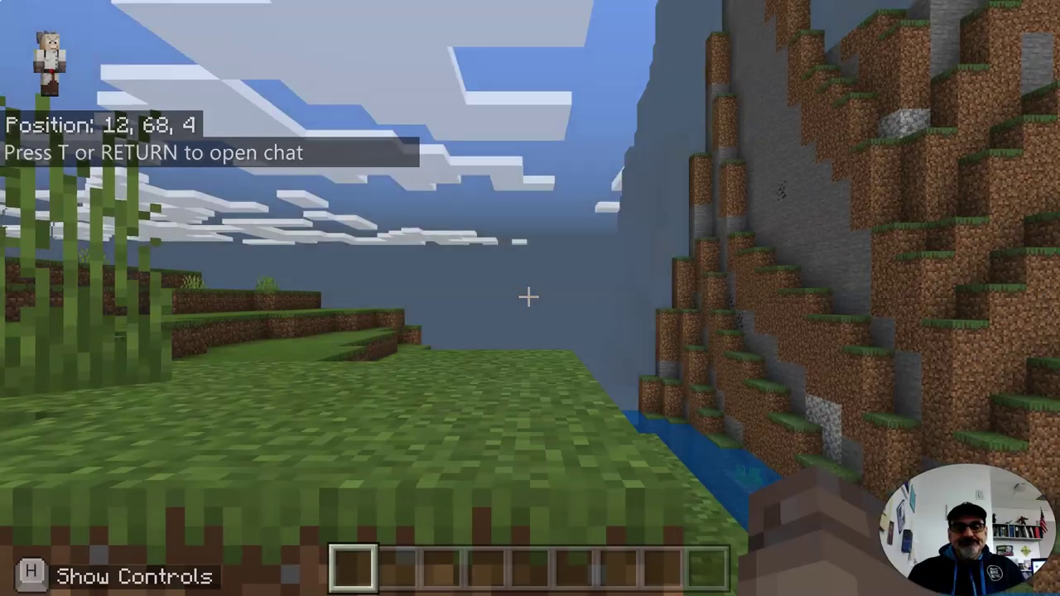
Step: Fly up and walk across the grassy hills toward the mountain, then pause the game
key(space)
key(space)
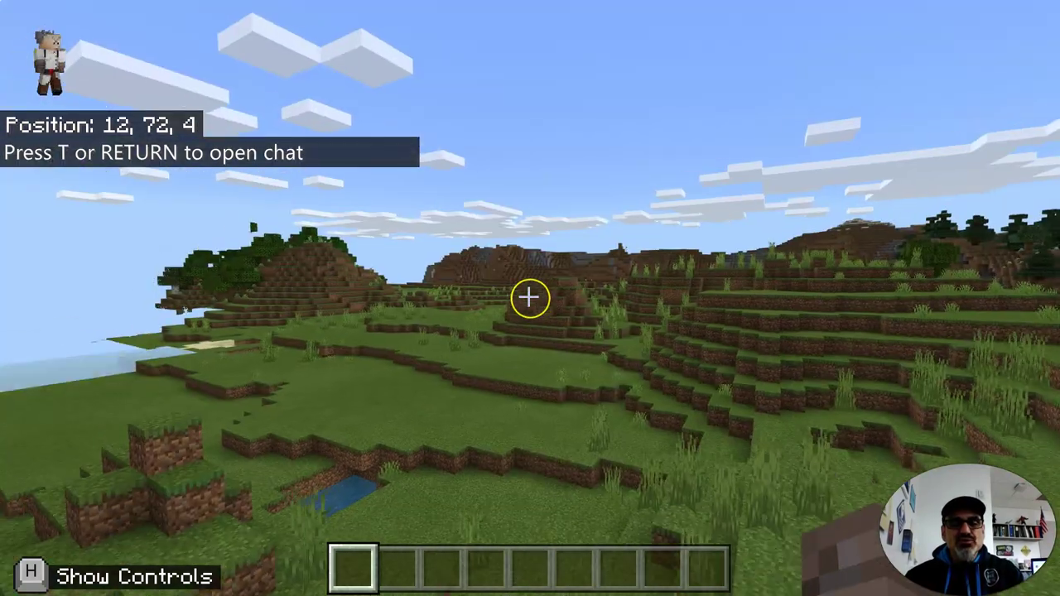
key(w)
key(w)
click(529, 296)
key(w)
click(531, 296)
key(w)
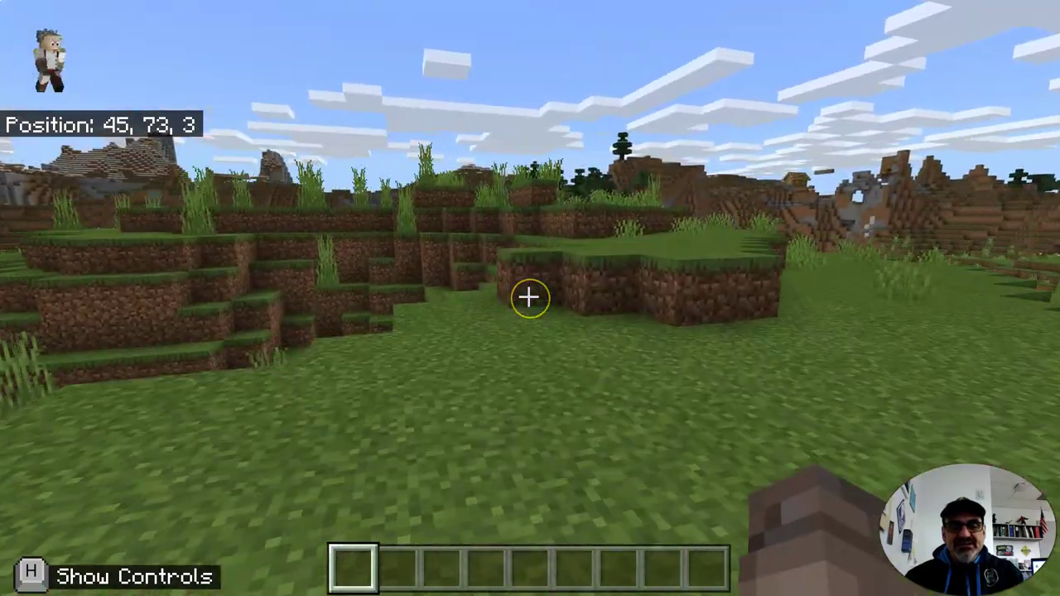
click(530, 297)
click(531, 296)
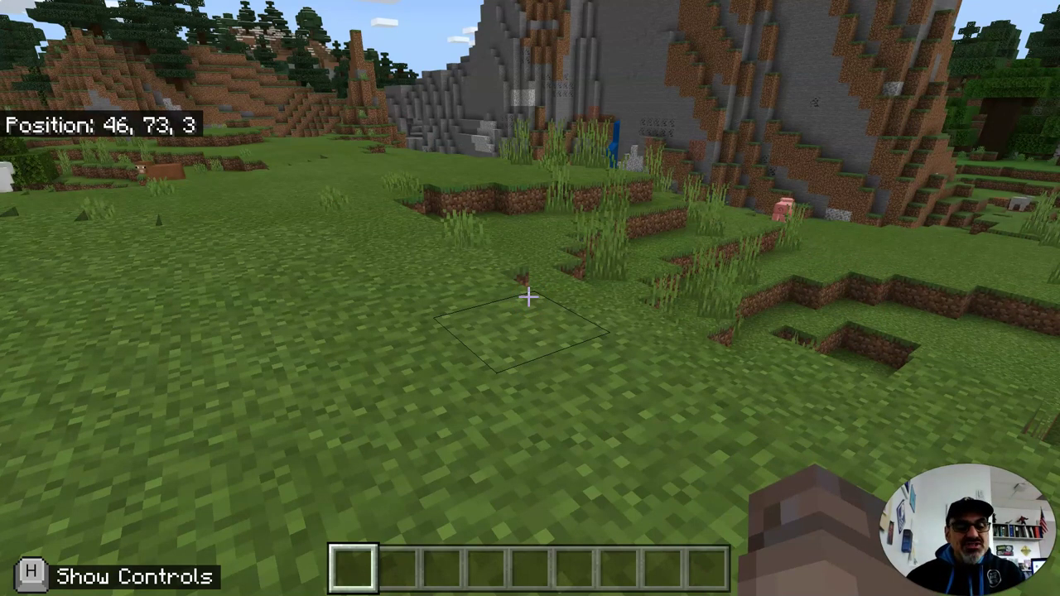
key(Escape)
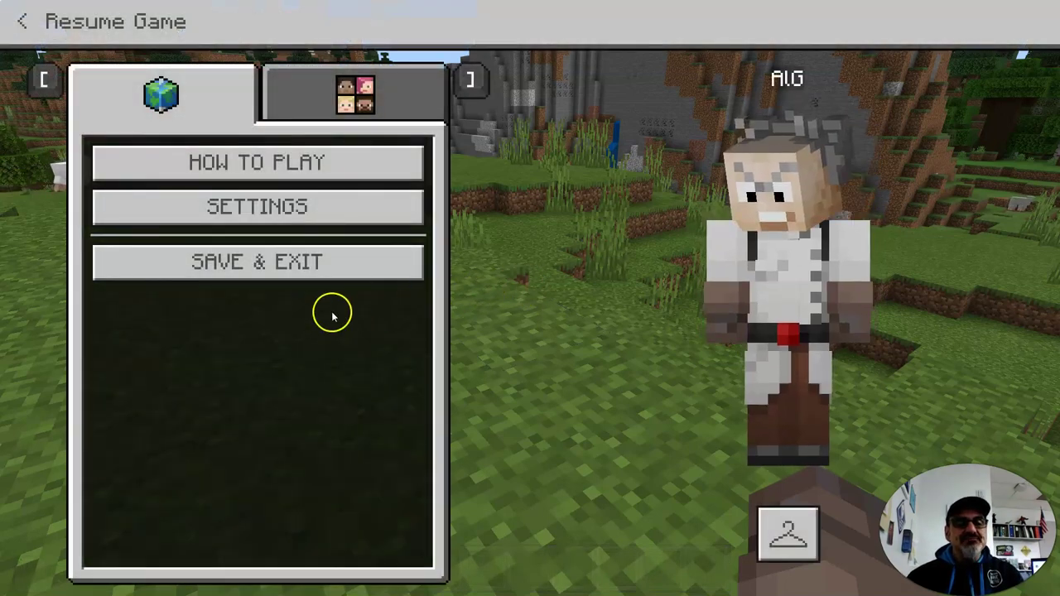
Step: Start hosting the world from the players panel, confirm it, and resume the game
click(368, 99)
click(271, 160)
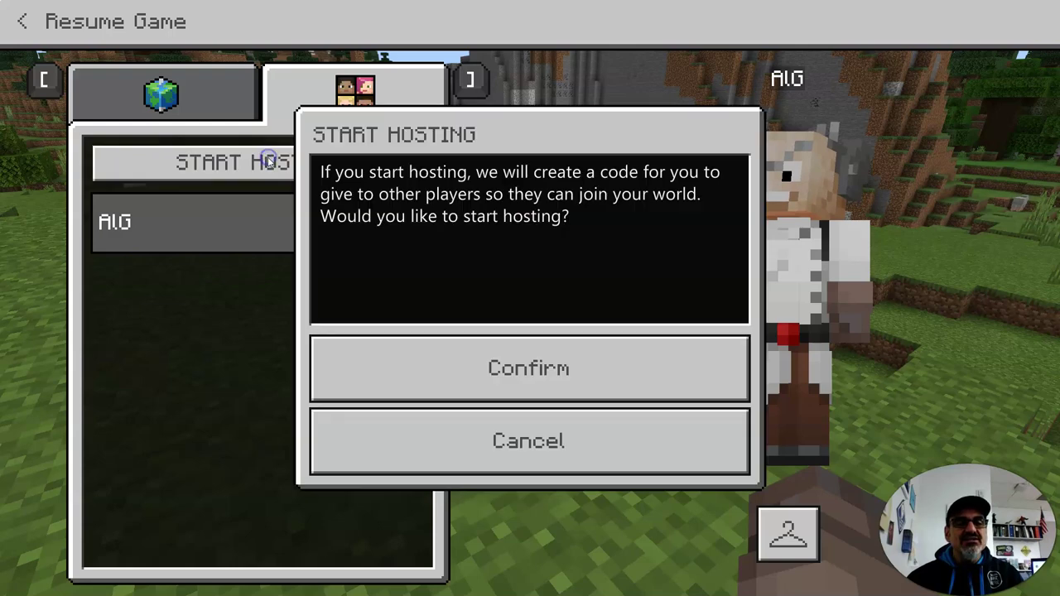
click(491, 372)
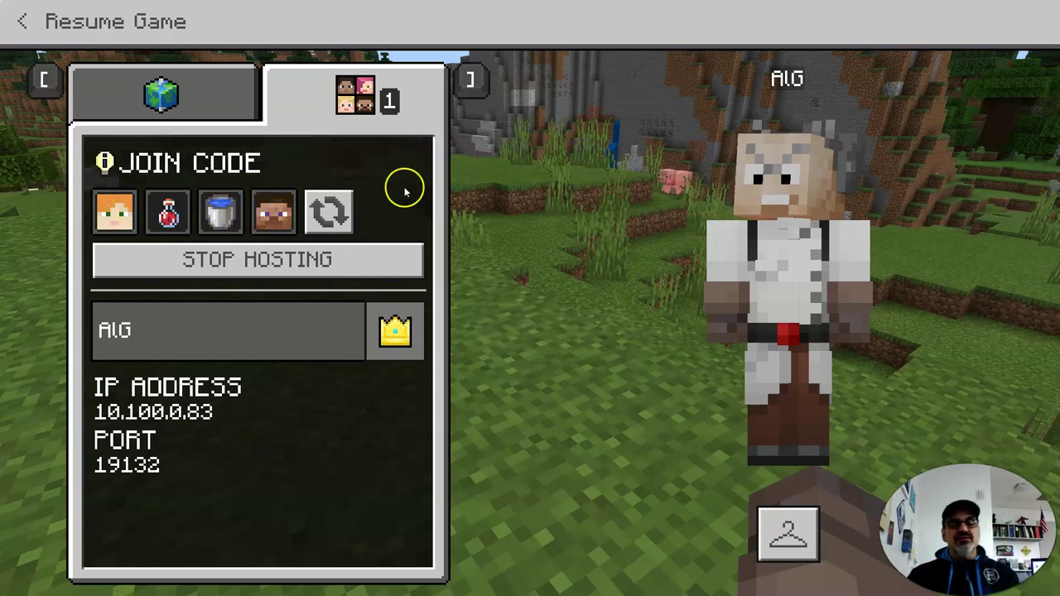
click(29, 33)
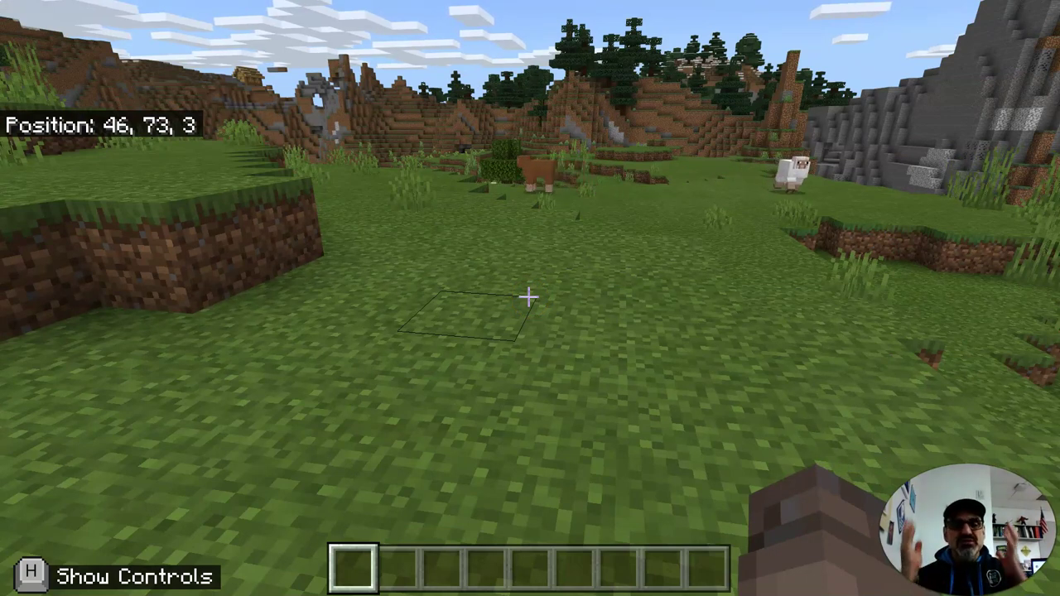
Step: Walk toward the pig and sheep, then pause to show the hosting panel
key(w)
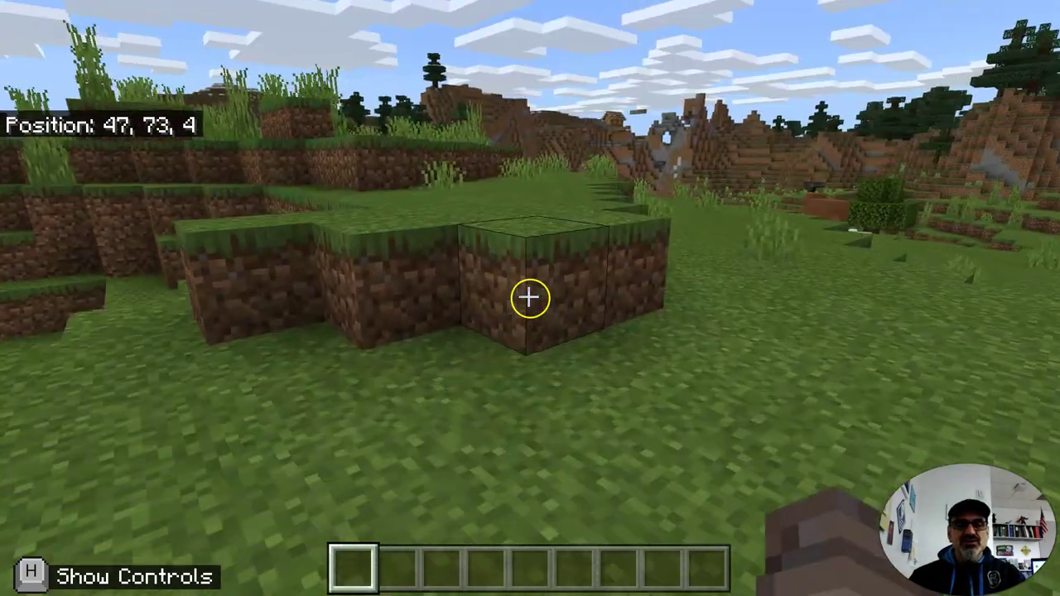
key(w)
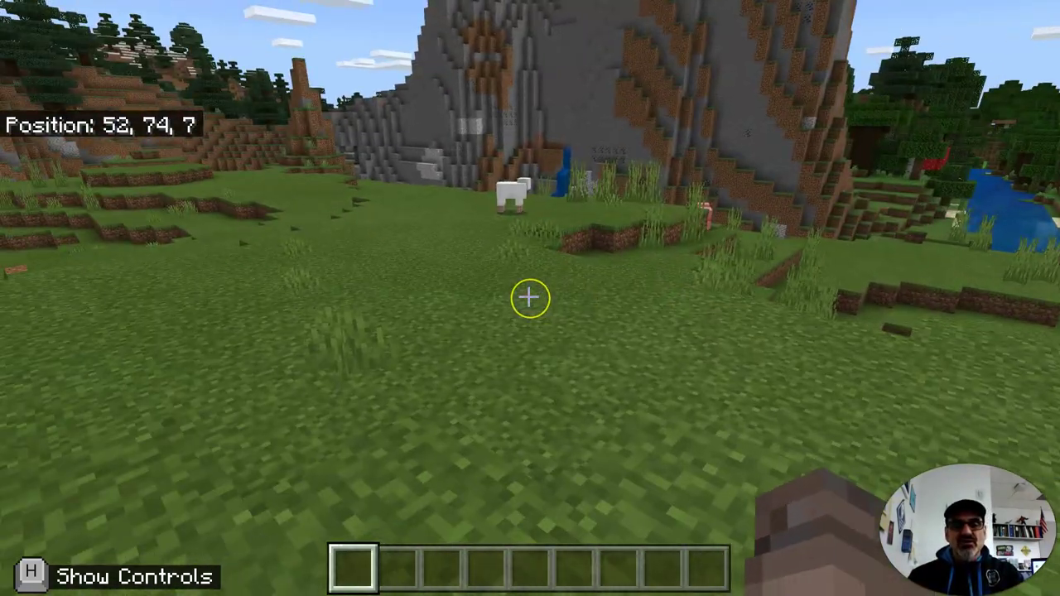
key(w)
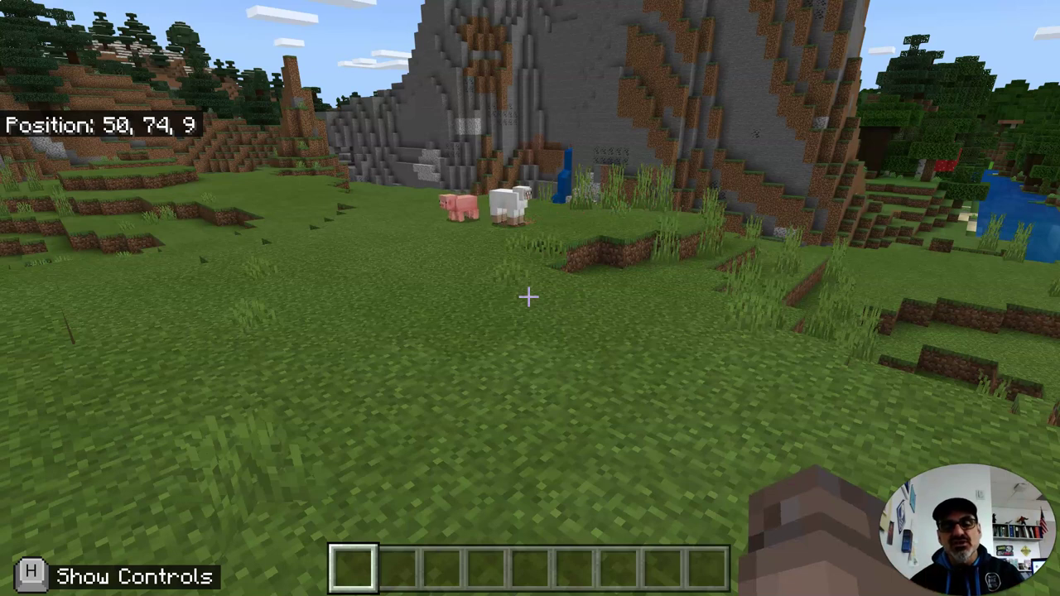
key(Escape)
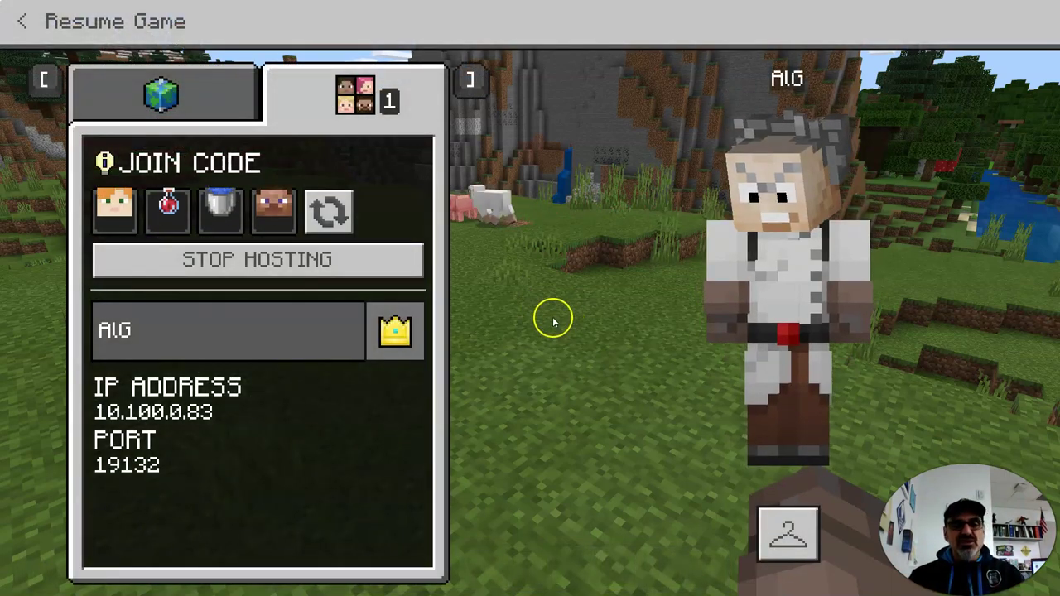
Step: Stop hosting and confirm, then return to the world panel and resume play
click(312, 279)
click(407, 349)
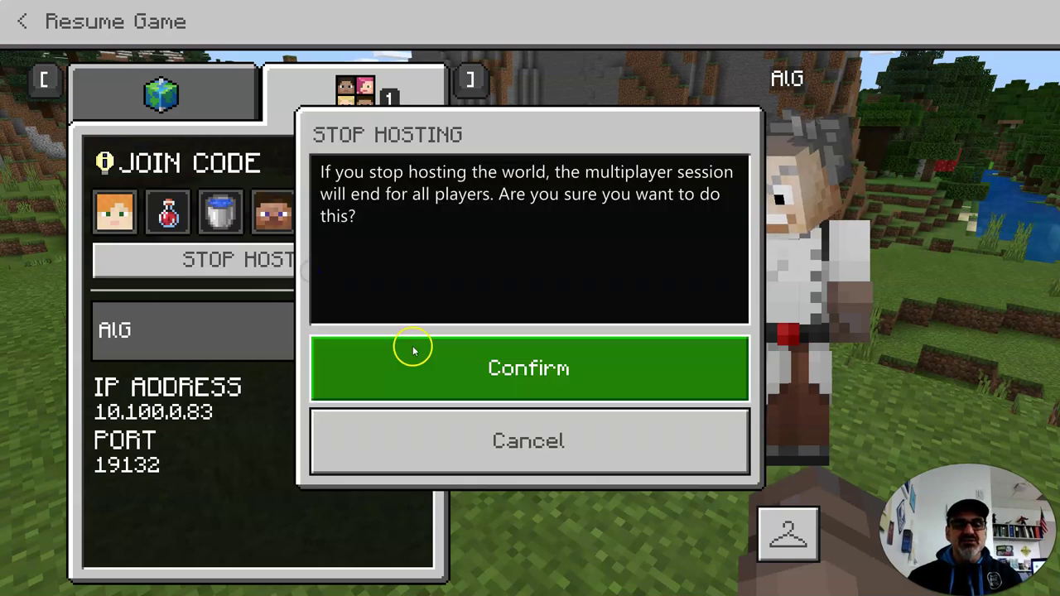
click(172, 98)
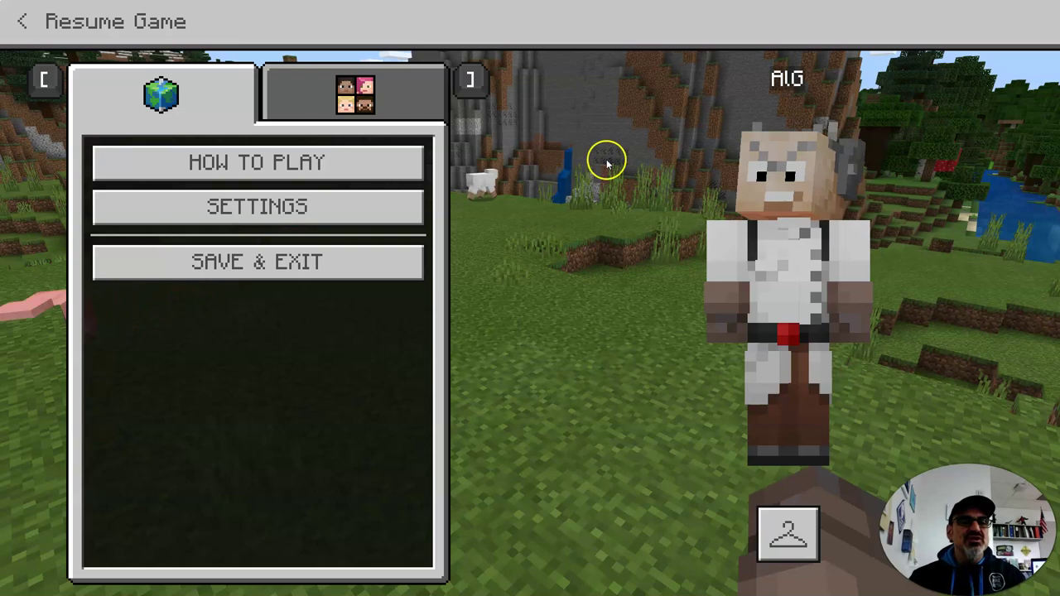
click(22, 22)
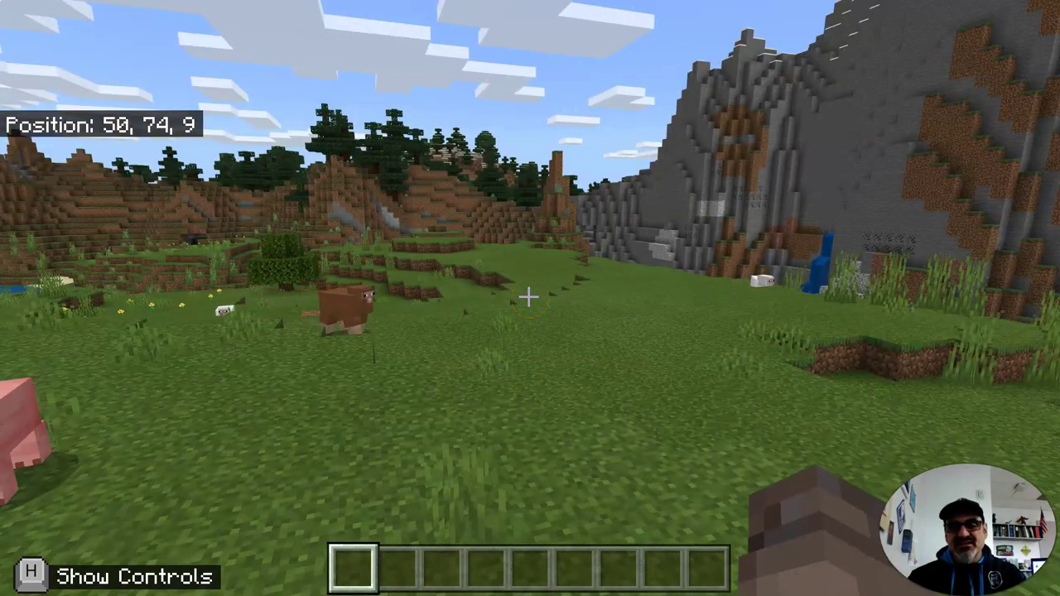
Step: Walk past the pig along the ledges, then pause and bring Minecraft back to the Play screen
click(516, 298)
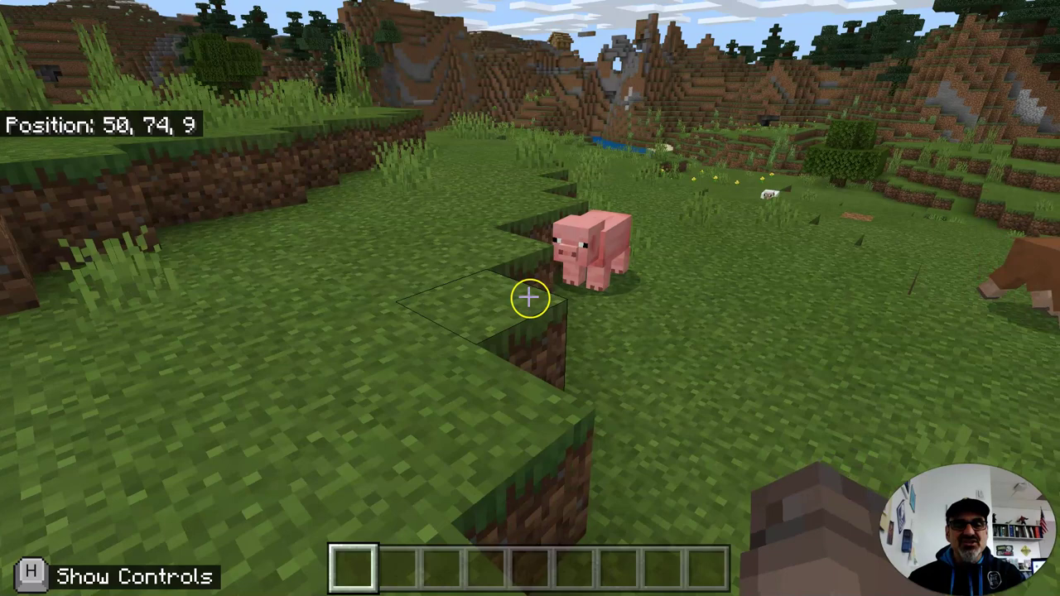
key(w)
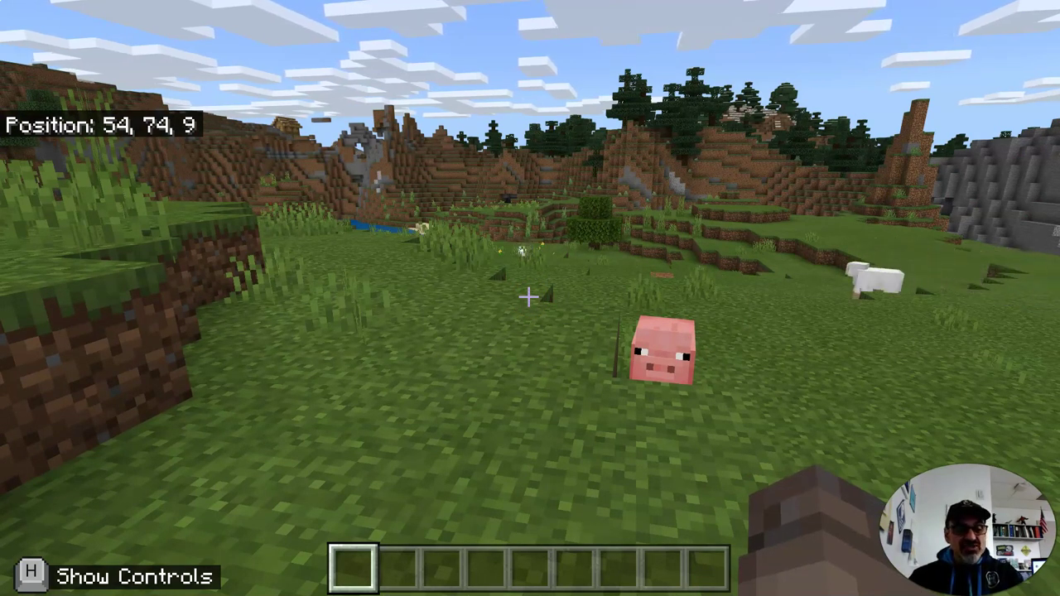
key(Escape)
click(473, 586)
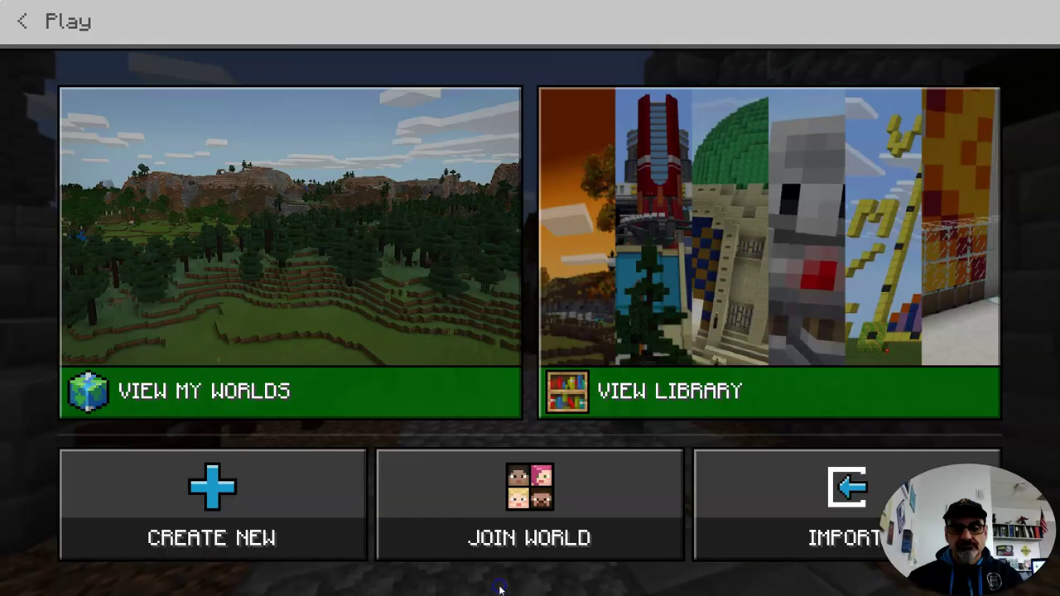
click(501, 585)
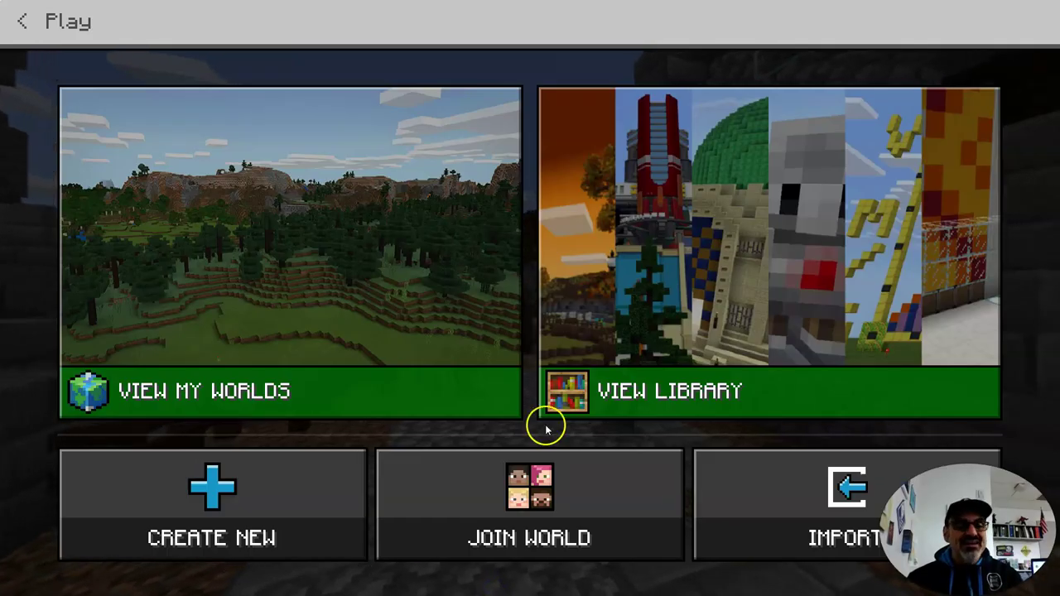
Step: Open the Game Settings of the newest world, 'My World', from the My Worlds list
click(356, 389)
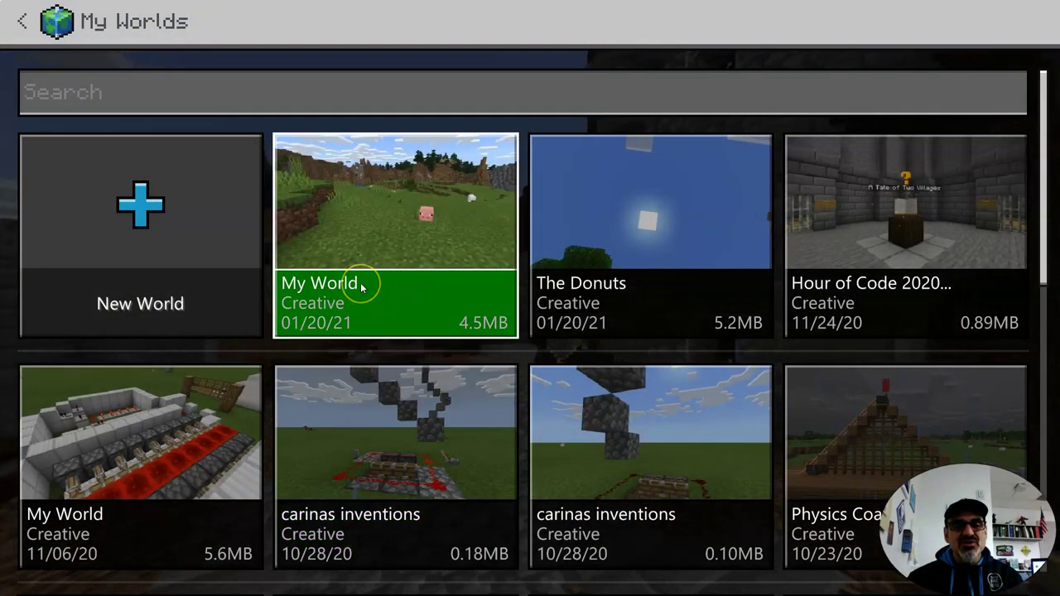
click(360, 282)
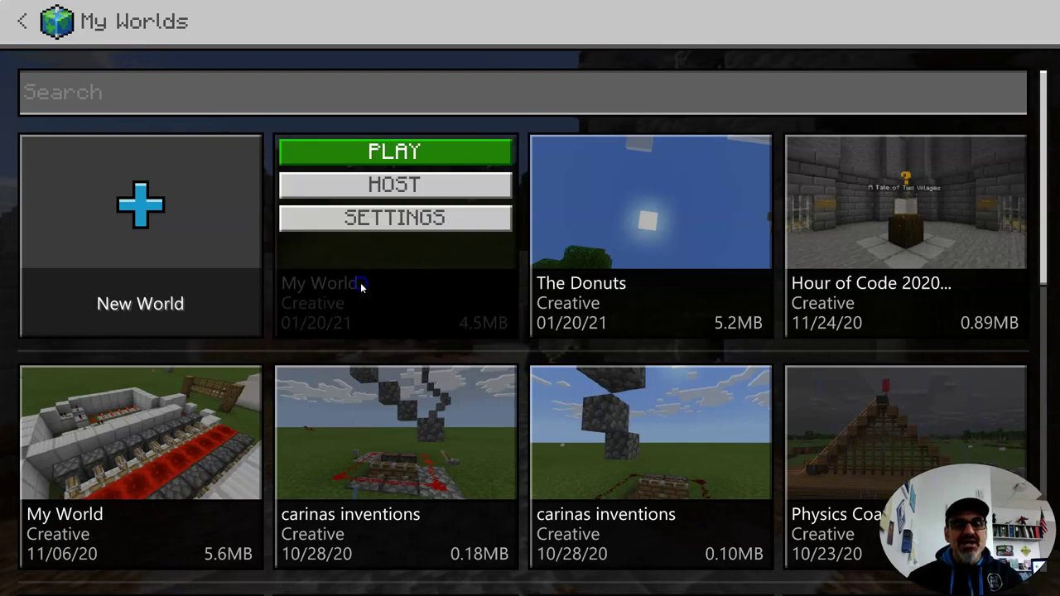
click(391, 219)
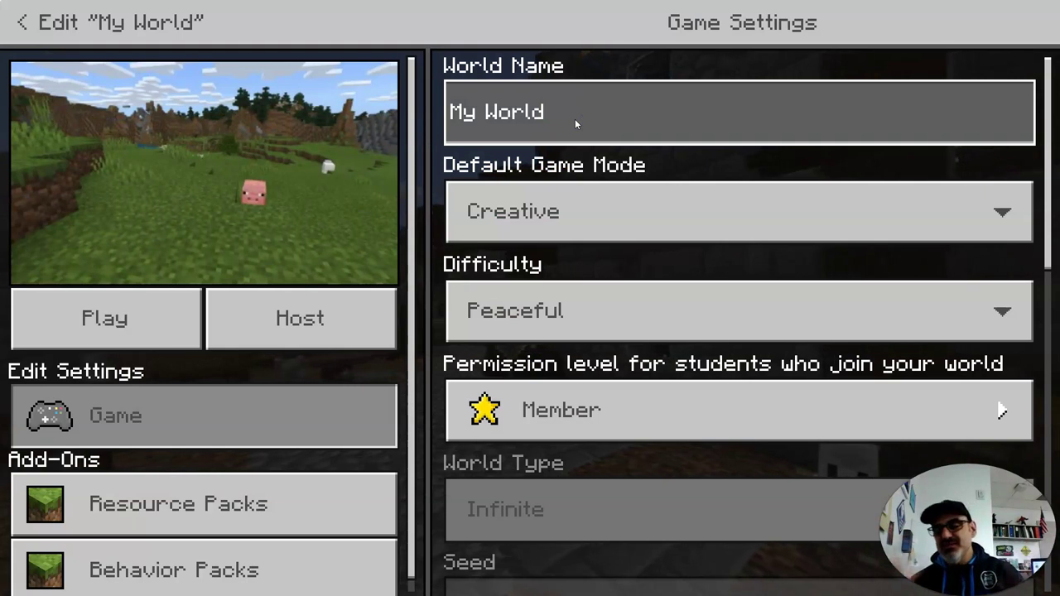
Step: Rename the world from 'My World' to 'Pigs Eating Cake' and launch it
key(BackSpace)
key(BackSpace)
key(BackSpace)
key(BackSpace)
key(BackSpace)
key(BackSpace)
key(BackSpace)
key(BackSpace)
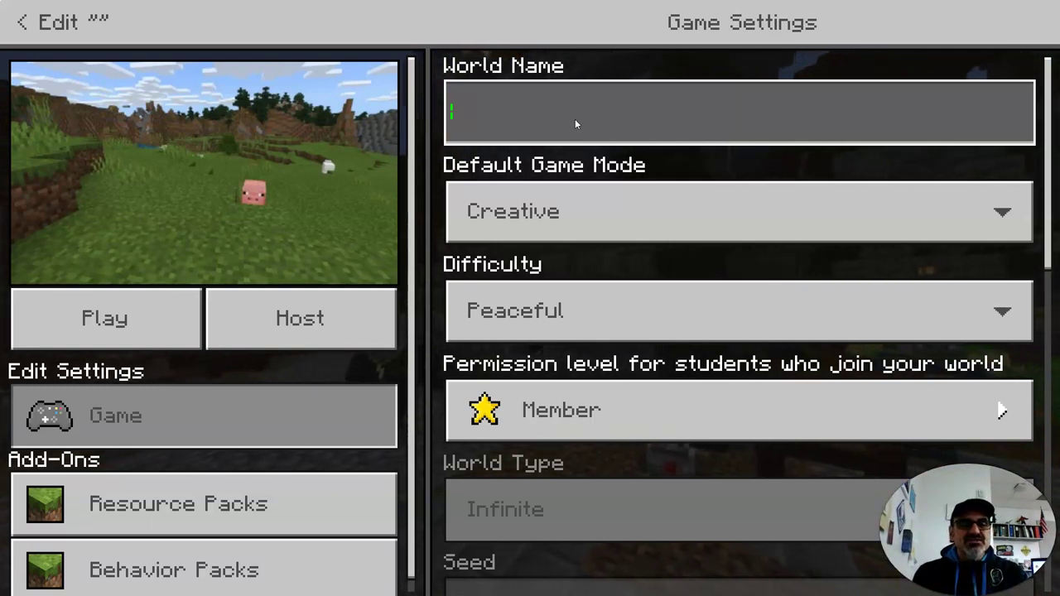
text(Pigs Eating Cake)
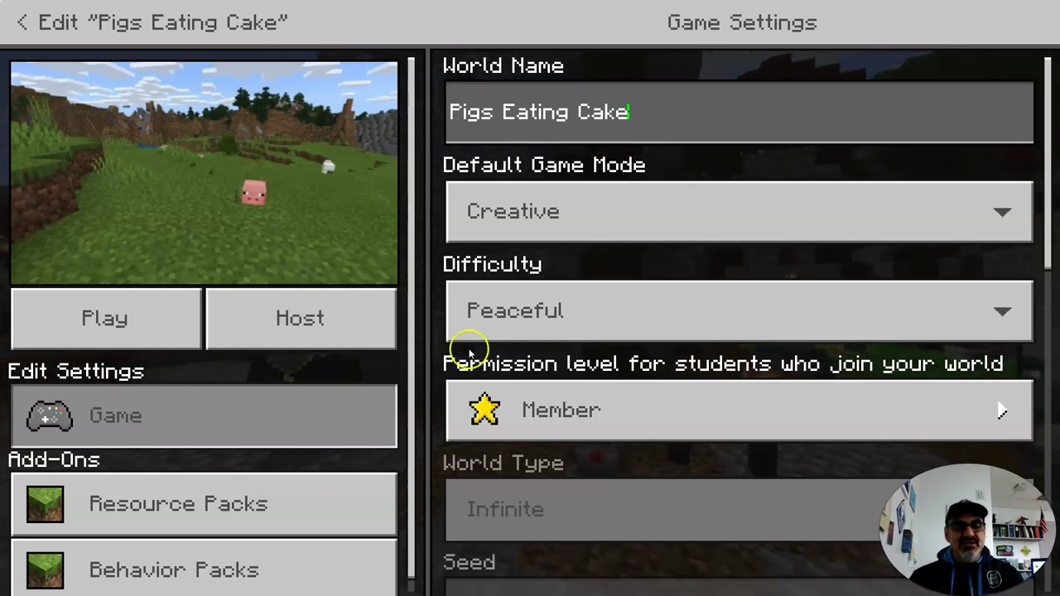
click(149, 330)
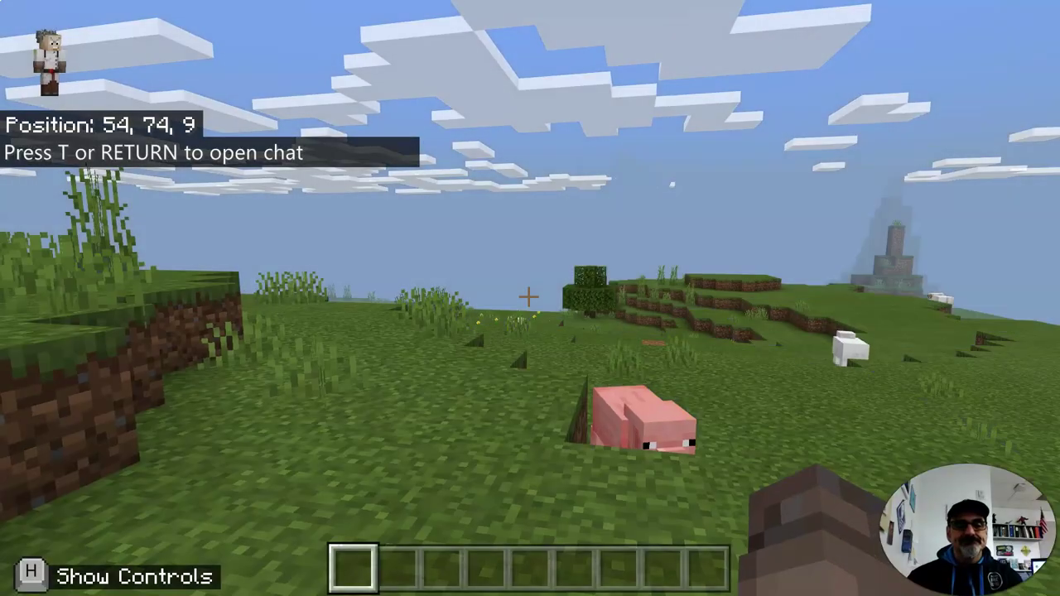
Step: Once Pigs Eating Cake loads, save and exit it, then return to the My Worlds list
click(529, 297)
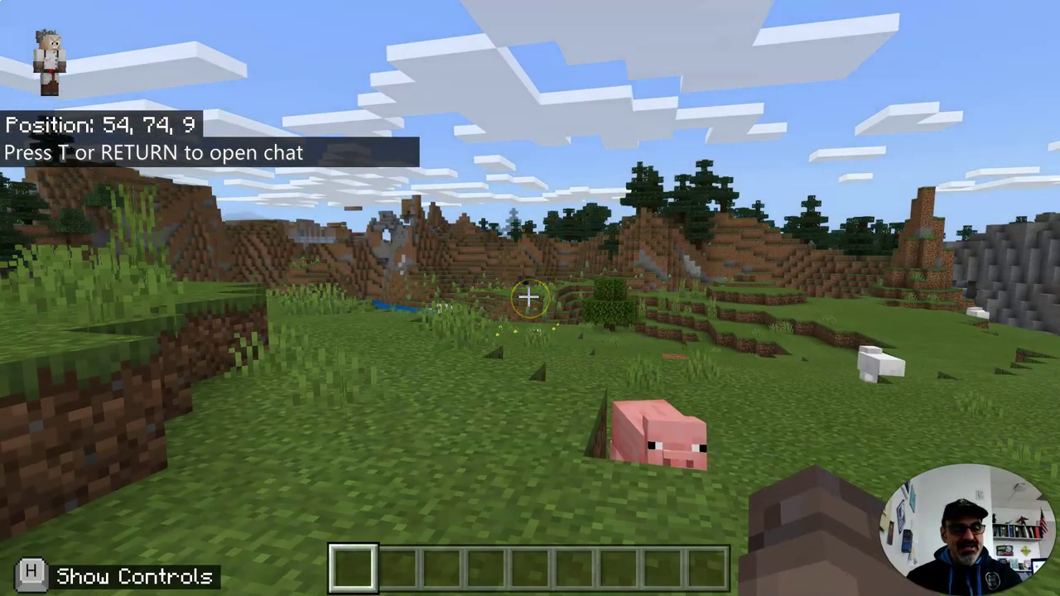
click(530, 297)
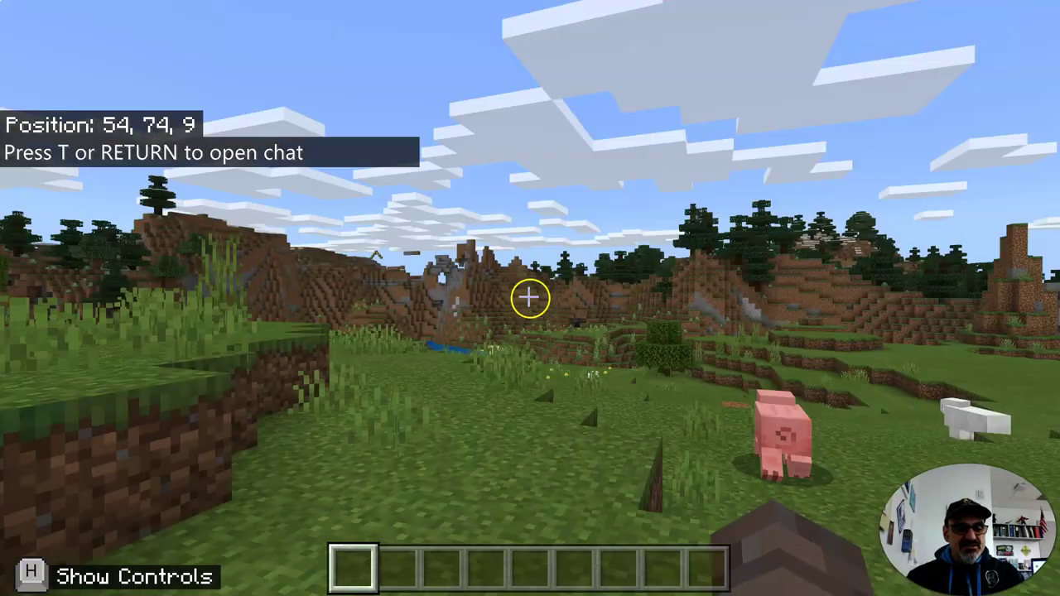
key(Escape)
click(311, 278)
click(412, 348)
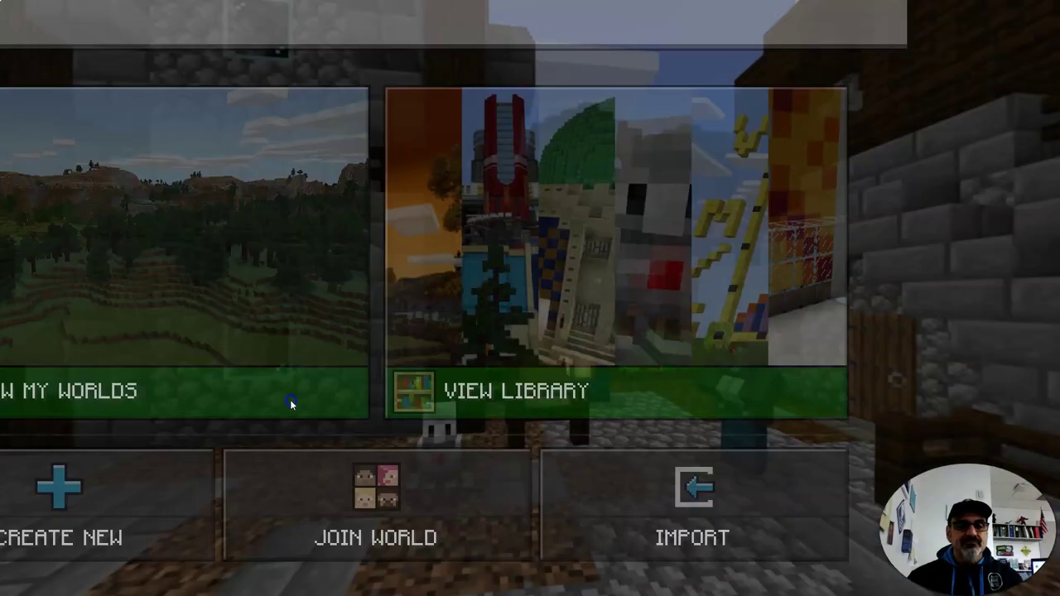
click(290, 402)
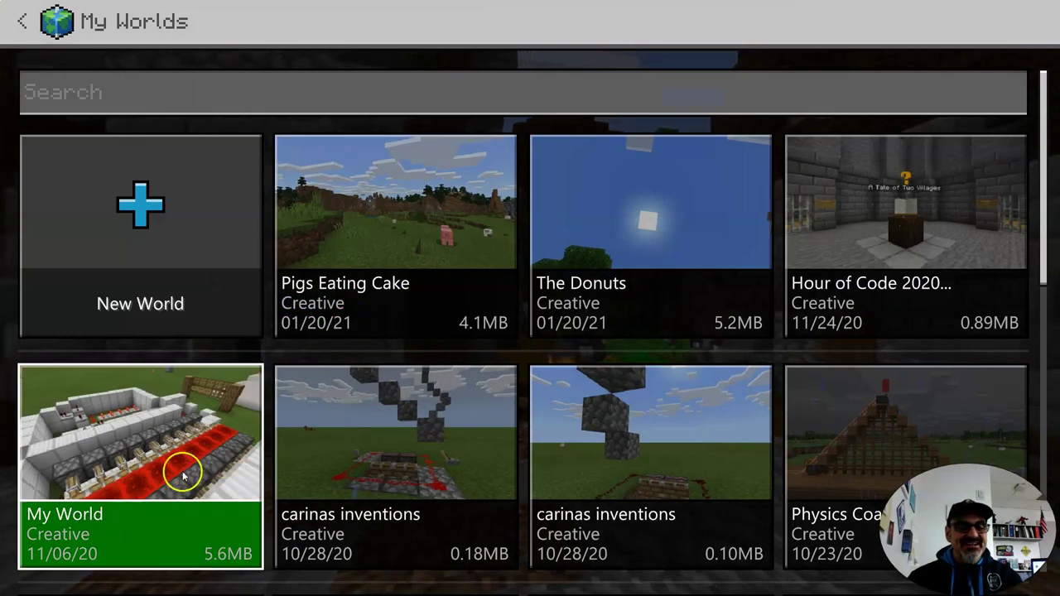